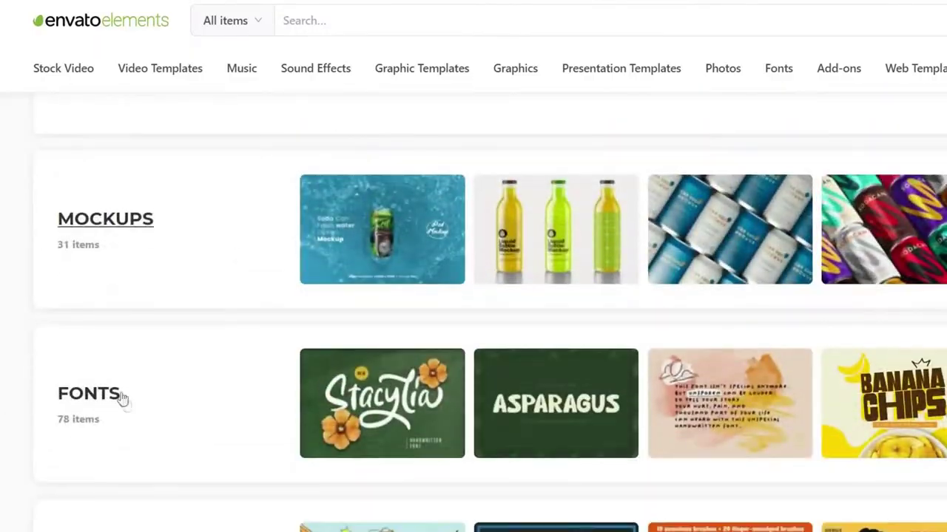
Browse the Envato Fonts collection, then scroll through the Mockups collection's can and bottle cards.
{"action": "left_click", "coordinate": [120, 397]}
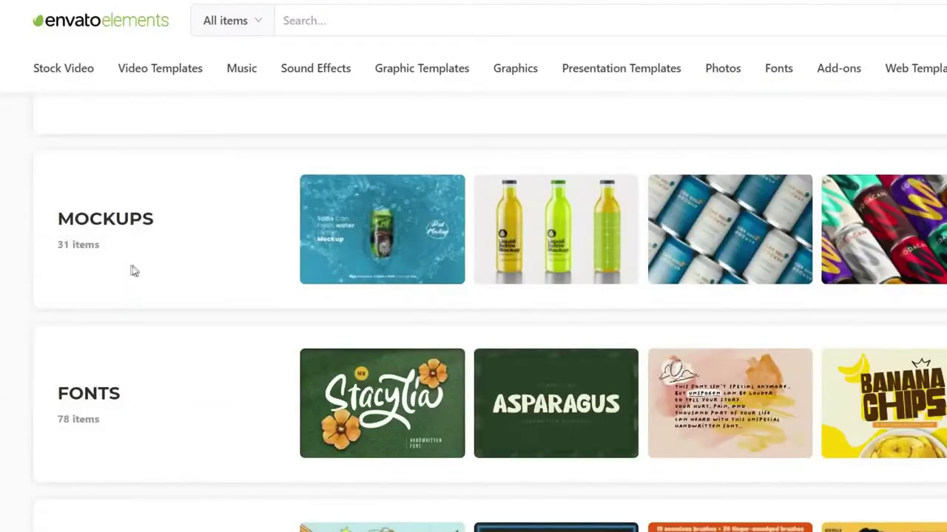
{"action": "left_click", "coordinate": [131, 271]}
{"action": "scroll", "coordinate": [474, 311], "scroll_direction": "down", "scroll_amount": 10}
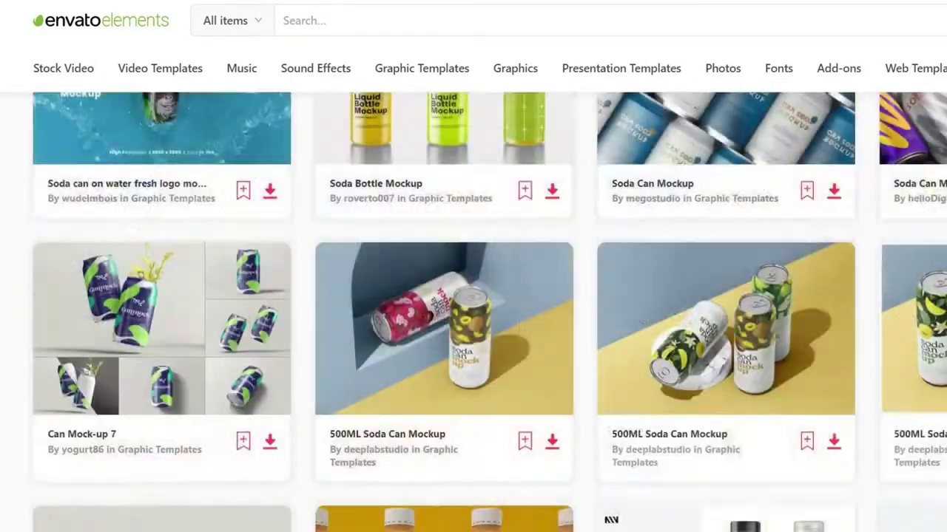
{"action": "scroll", "coordinate": [164, 111], "scroll_direction": "up", "scroll_amount": 4}
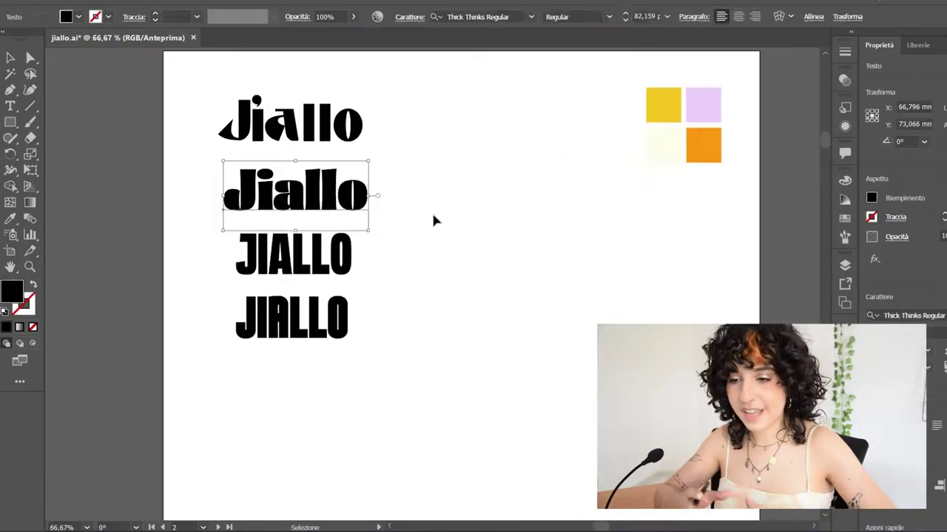
Nudge the top Jiallo line slightly down and reframe the view on the lettering.
{"action": "left_click", "coordinate": [385, 196]}
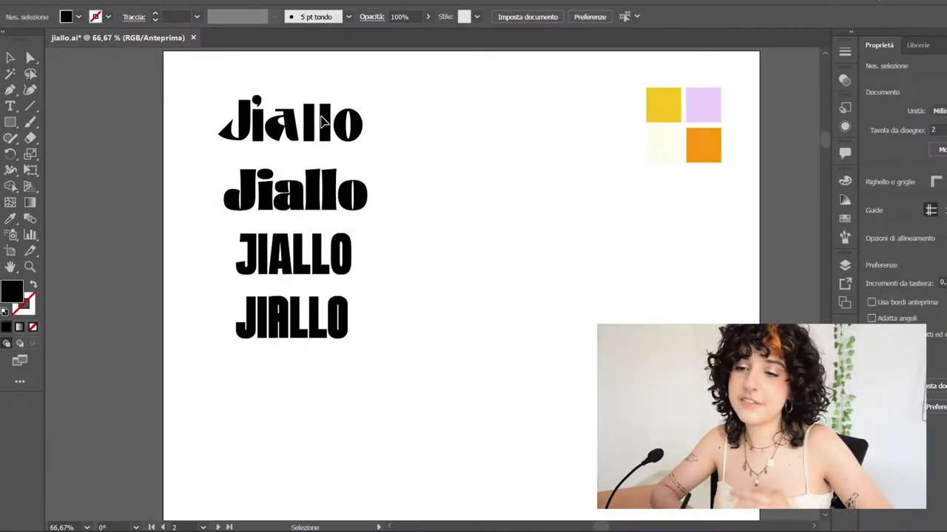
{"action": "left_click_drag", "start_coordinate": [321, 122], "coordinate": [329, 130]}
{"action": "left_click", "coordinate": [197, 140]}
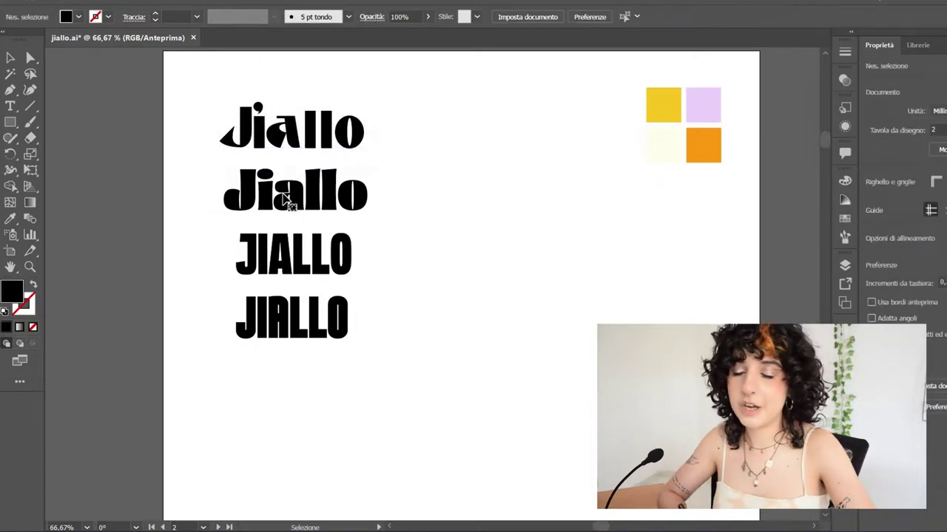
{"action": "left_click", "coordinate": [283, 196], "text": "shift"}
{"action": "left_click", "coordinate": [459, 273]}
{"action": "left_click_drag", "start_coordinate": [454, 273], "coordinate": [463, 287]}
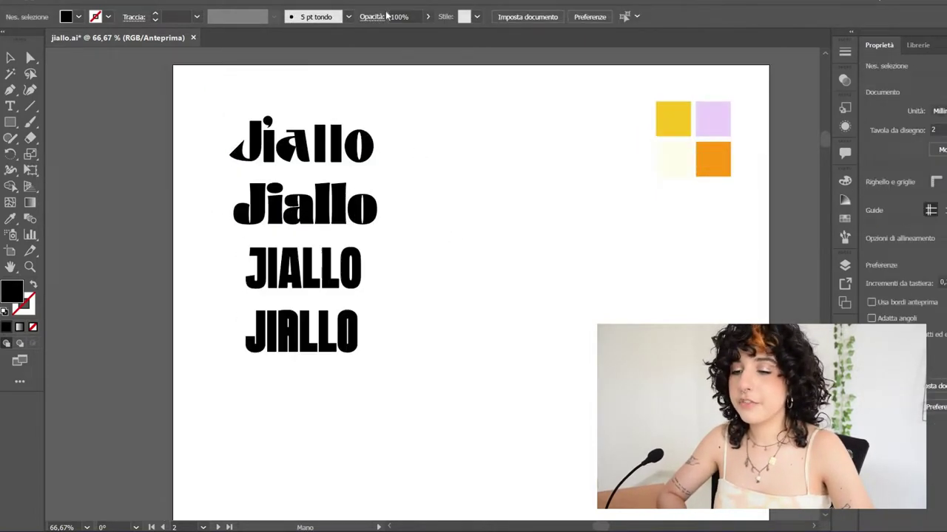
{"action": "scroll", "coordinate": [248, 178], "scroll_direction": "up", "scroll_amount": 1}
Move both JIALLO lines up the artboard, then fine-tune the top and lower lines' positions.
{"action": "left_click_drag", "start_coordinate": [358, 417], "coordinate": [369, 240]}
{"action": "left_click", "coordinate": [383, 315]}
{"action": "scroll", "coordinate": [414, 285], "scroll_direction": "up", "scroll_amount": 1}
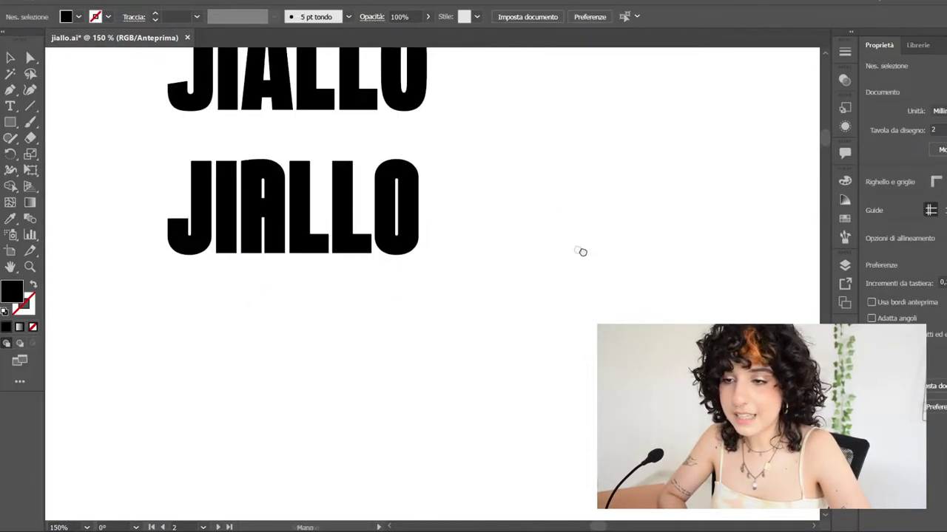
{"action": "left_click_drag", "start_coordinate": [582, 252], "coordinate": [608, 227]}
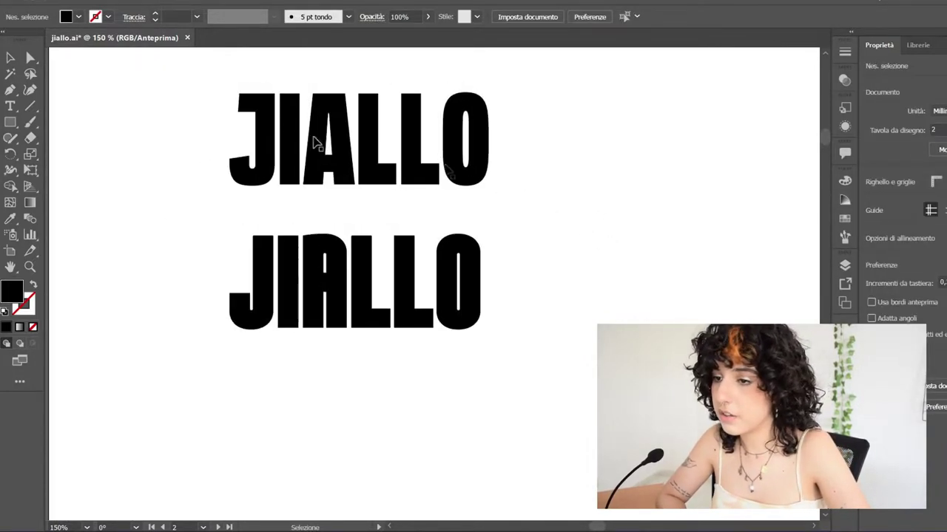
{"action": "left_click_drag", "start_coordinate": [305, 161], "coordinate": [444, 186]}
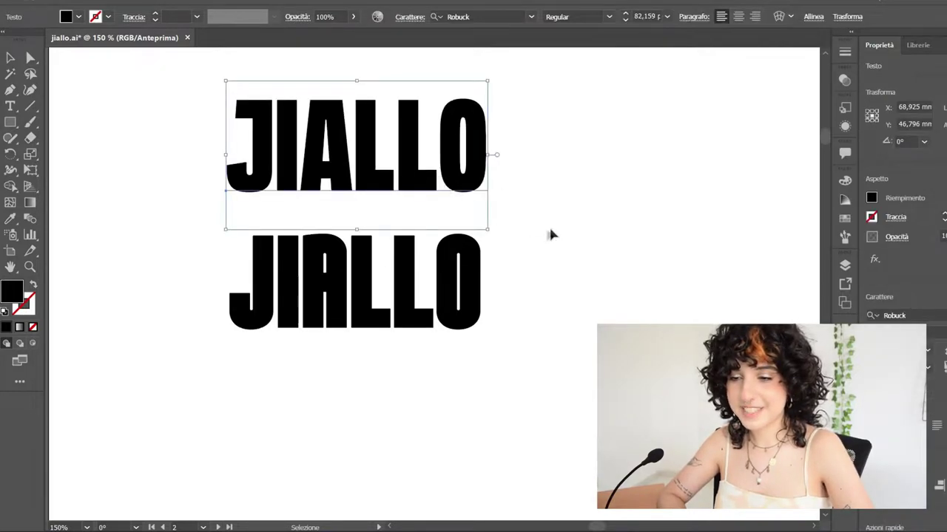
{"action": "left_click", "coordinate": [528, 194]}
{"action": "left_click_drag", "start_coordinate": [394, 281], "coordinate": [537, 278]}
{"action": "scroll", "coordinate": [321, 247], "scroll_direction": "down", "scroll_amount": 2}
{"action": "key", "text": "ctrl+shift+a"}
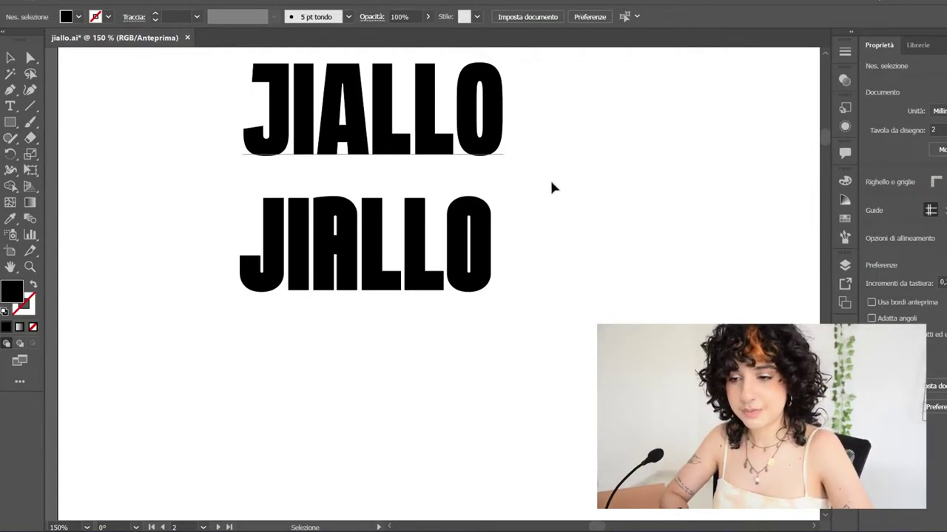
{"action": "scroll", "coordinate": [552, 238], "scroll_direction": "up", "scroll_amount": 1}
Delete the upper JIALLO line and convert the remaining JIALLO text to outlines.
{"action": "left_click", "coordinate": [393, 148]}
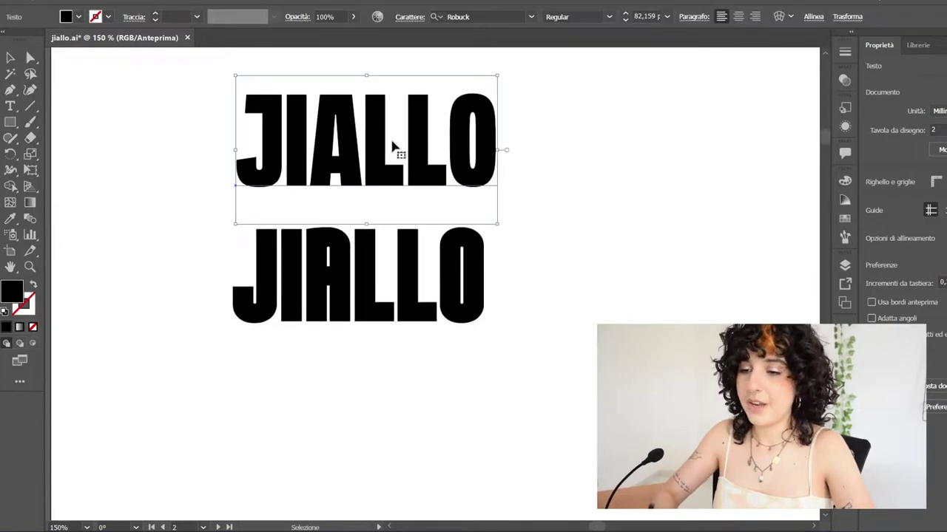
{"action": "key", "text": "Delete"}
{"action": "key", "text": "ctrl+minus"}
{"action": "key", "text": "ctrl+a"}
{"action": "key", "text": "ctrl+c"}
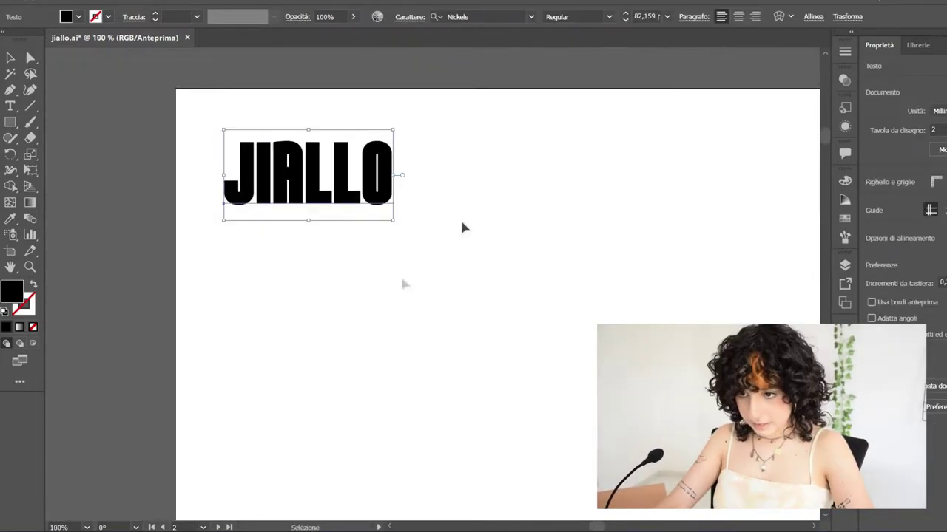
{"action": "key", "text": "ctrl+v"}
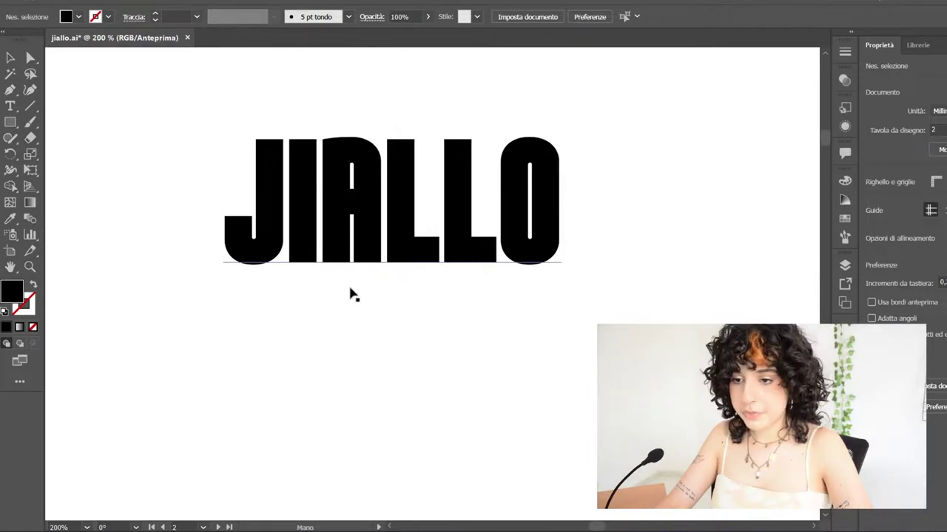
{"action": "key", "text": "ctrl+z"}
{"action": "key", "text": "ctrl+shift+o"}
{"action": "left_click", "coordinate": [308, 403]}
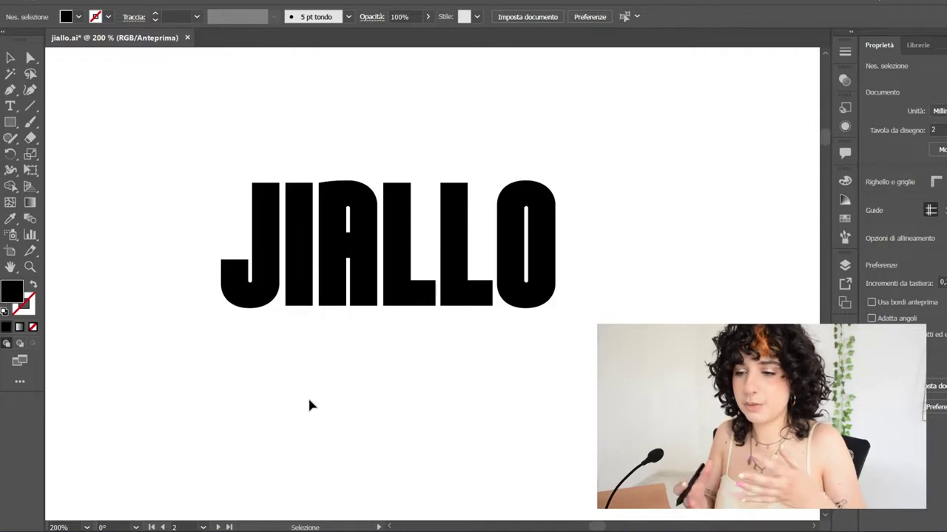
Remove the two L's and fill their places with mirrored copies of the J.
{"action": "left_click_drag", "start_coordinate": [451, 244], "coordinate": [813, 95]}
{"action": "left_click_drag", "start_coordinate": [227, 313], "coordinate": [389, 313]}
{"action": "right_click", "coordinate": [399, 275]}
{"action": "key", "text": "Escape"}
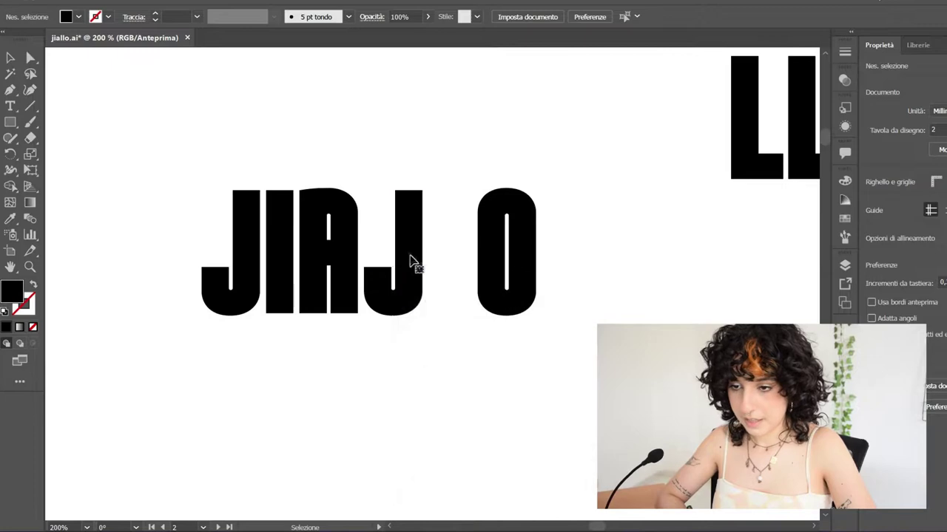
{"action": "right_click", "coordinate": [407, 255]}
{"action": "left_click", "coordinate": [614, 437]}
{"action": "key", "text": "Return"}
{"action": "left_click_drag", "start_coordinate": [404, 296], "coordinate": [460, 312]}
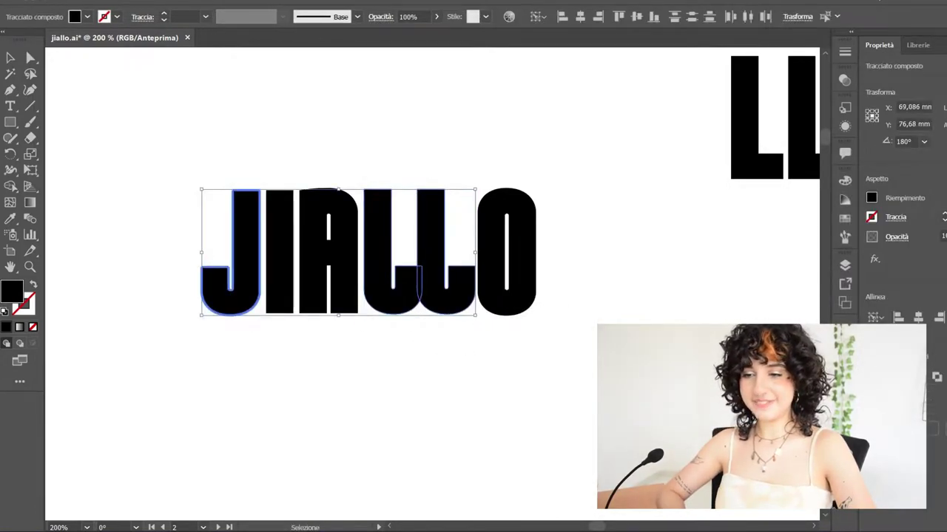
{"action": "left_click", "coordinate": [495, 409]}
{"action": "key", "text": "ctrl+plus"}
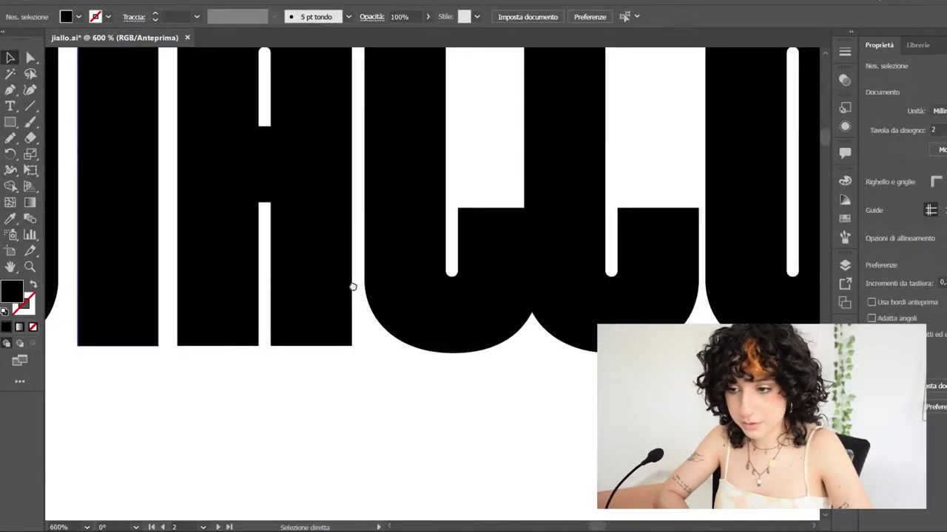
Redraw the first rebuilt L with the Pencil into a large arc over the second L.
{"action": "left_click_drag", "start_coordinate": [385, 231], "coordinate": [346, 273]}
{"action": "left_click", "coordinate": [346, 272]}
{"action": "key", "text": "n"}
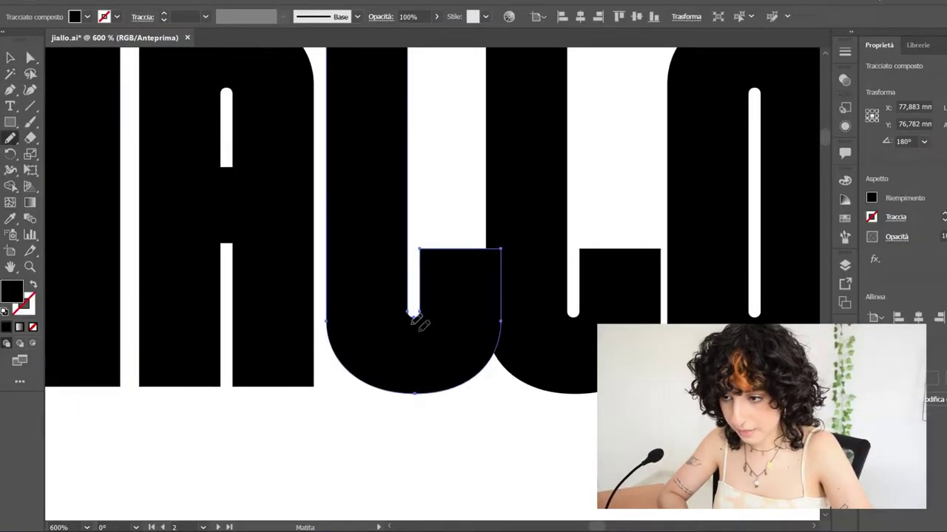
{"action": "mouse_move", "coordinate": [413, 316]}
{"action": "left_mouse_down"}
{"action": "mouse_move", "coordinate": [474, 313]}
{"action": "mouse_move", "coordinate": [503, 287]}
{"action": "left_mouse_up"}
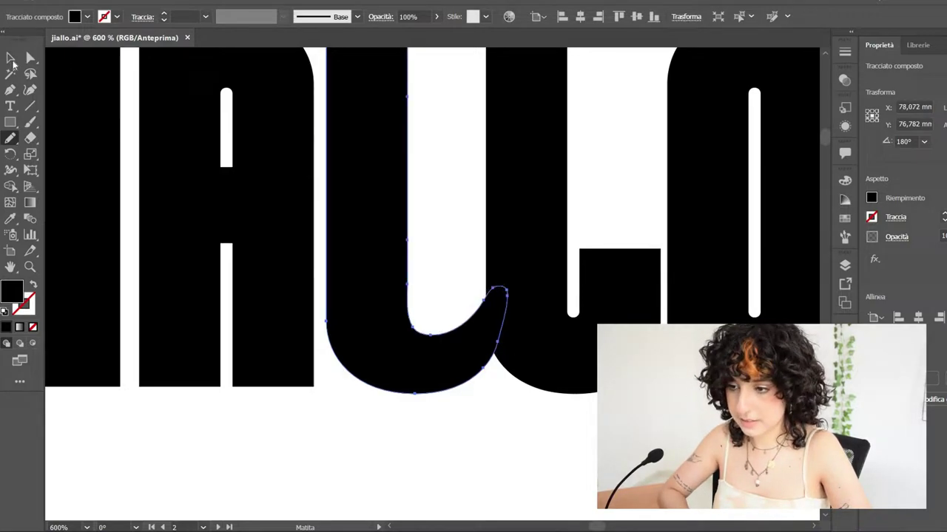
{"action": "left_click", "coordinate": [10, 57]}
{"action": "key", "text": "ctrl+minus"}
{"action": "key", "text": "ctrl+minus"}
{"action": "left_click", "coordinate": [414, 296]}
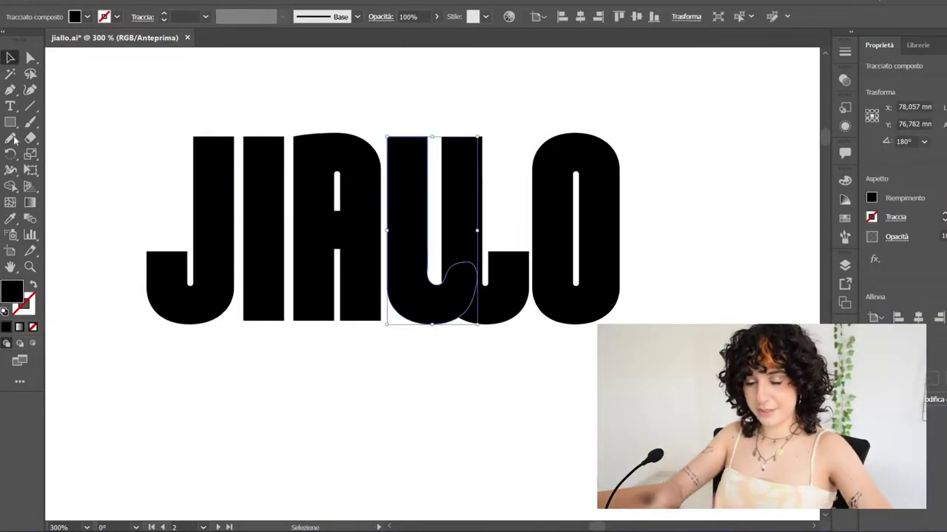
{"action": "left_click", "coordinate": [14, 139]}
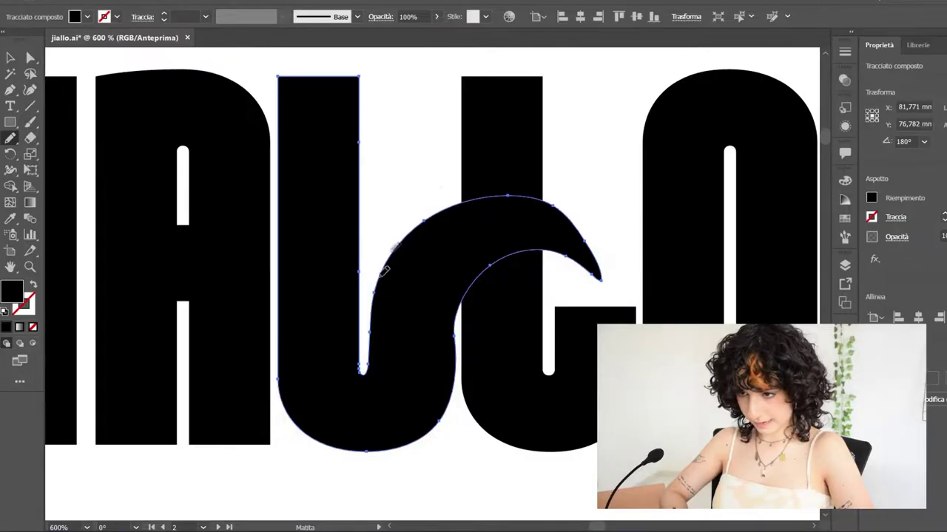
{"action": "mouse_move", "coordinate": [385, 271]}
{"action": "left_mouse_down"}
{"action": "mouse_move", "coordinate": [440, 189]}
{"action": "mouse_move", "coordinate": [520, 173]}
{"action": "mouse_move", "coordinate": [563, 199]}
{"action": "mouse_move", "coordinate": [594, 245]}
{"action": "mouse_move", "coordinate": [604, 275]}
{"action": "left_mouse_up"}
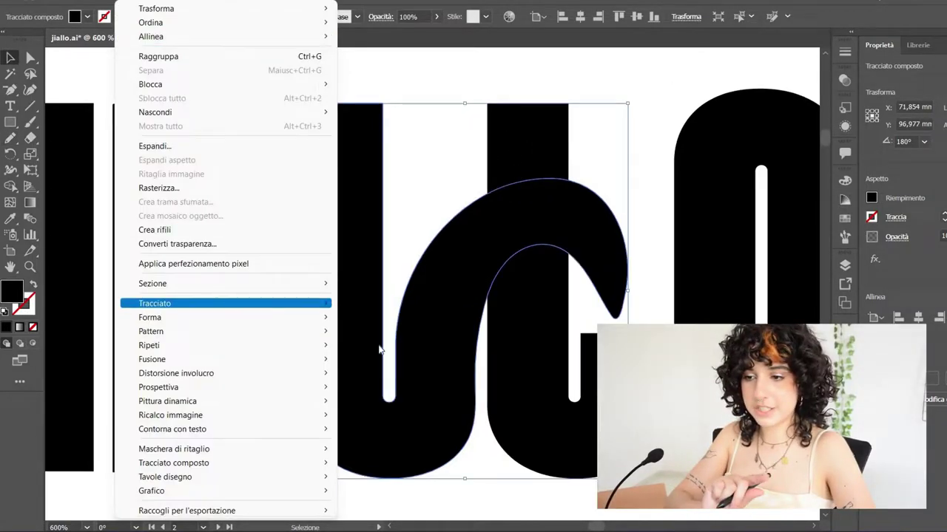
Offset the looping letter's path by 0,5 mm with rounded (Arrotondata) corners.
{"action": "mouse_move", "coordinate": [276, 306]}
{"action": "left_click", "coordinate": [374, 352]}
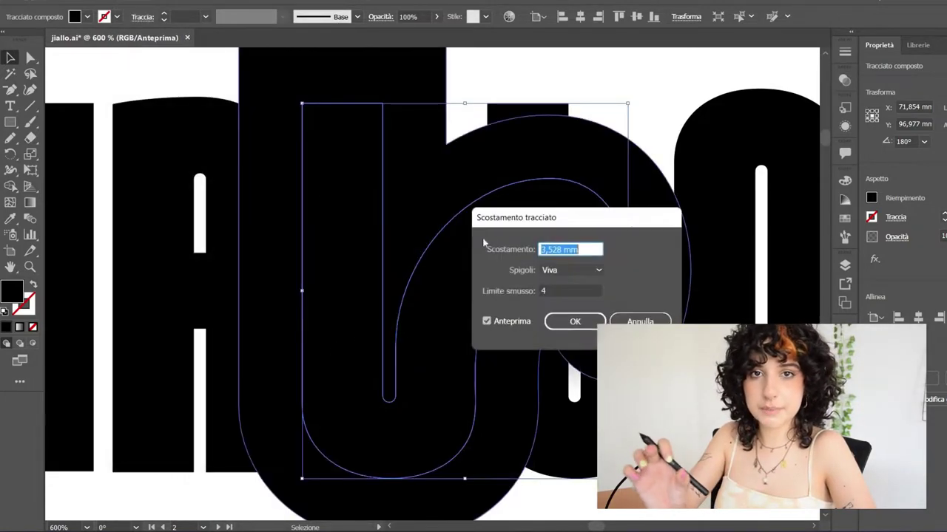
{"action": "left_click", "coordinate": [569, 270]}
{"action": "left_click", "coordinate": [562, 296]}
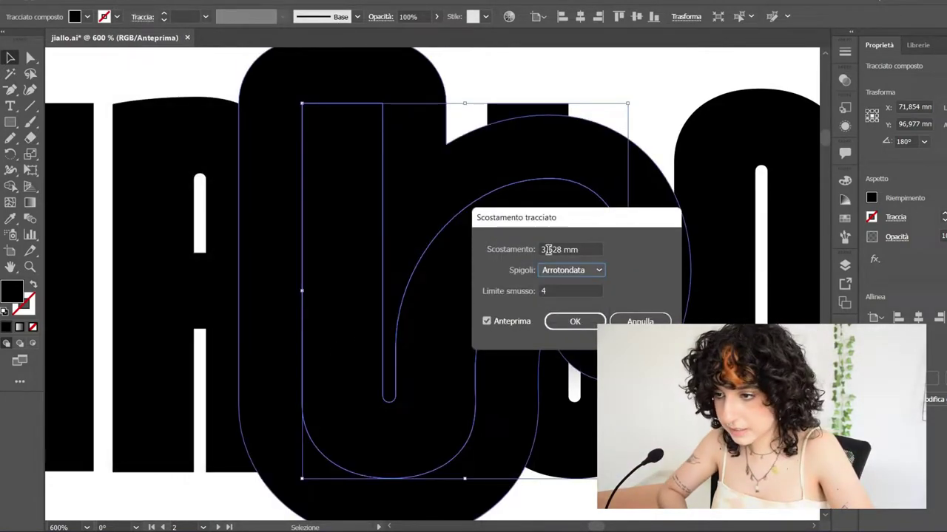
{"action": "type", "text": "0,5"}
{"action": "key", "text": "Return"}
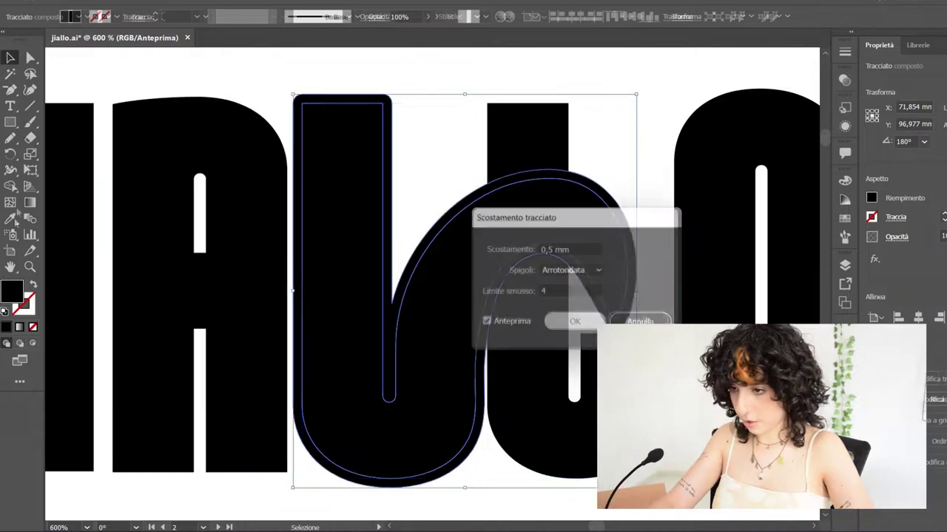
Fill the offset shape white and apply a slant warp to the JIALLO wordmark.
{"action": "key", "text": "i"}
{"action": "left_click", "coordinate": [145, 81]}
{"action": "key", "text": "v"}
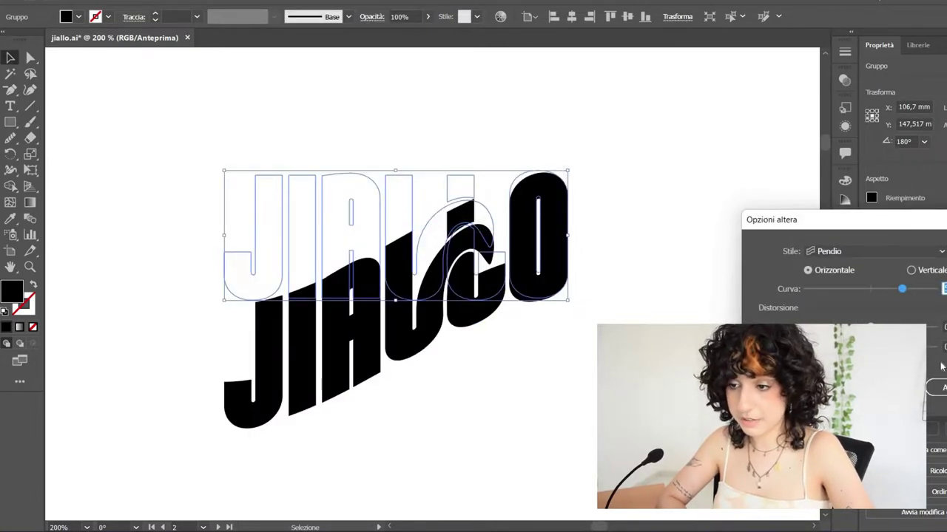
{"action": "key", "text": "Return"}
{"action": "left_click", "coordinate": [578, 406]}
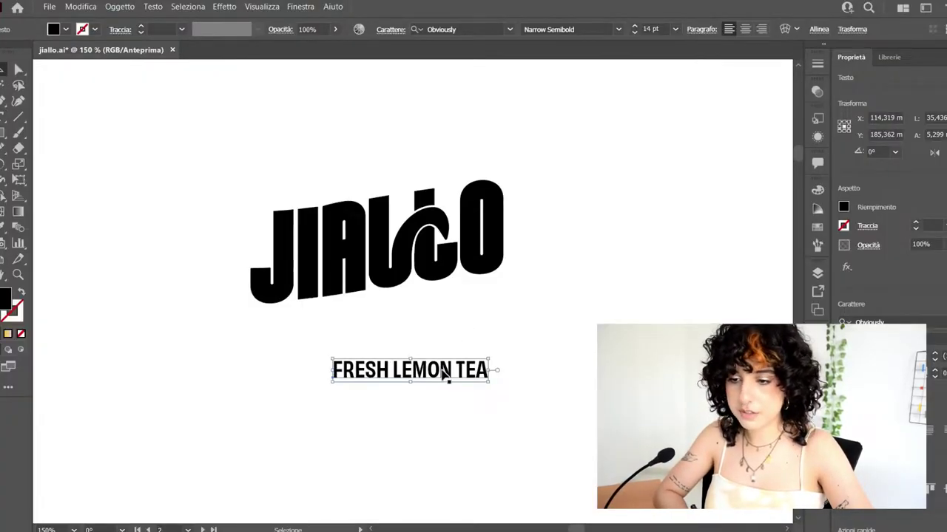
Move the FRESH LEMON TEA tagline up under the logo and review its font style list.
{"action": "left_click_drag", "start_coordinate": [444, 375], "coordinate": [461, 331]}
{"action": "left_click", "coordinate": [467, 363]}
{"action": "left_click", "coordinate": [437, 327]}
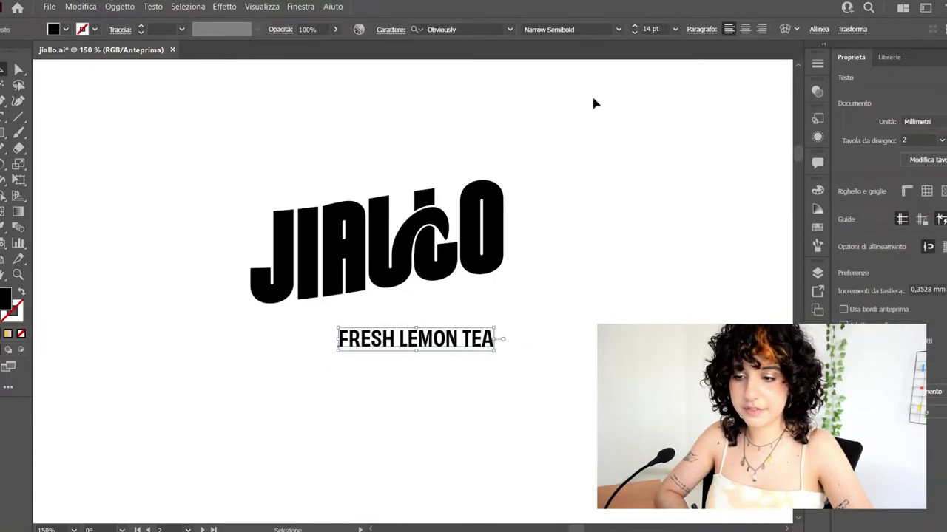
{"action": "left_click", "coordinate": [618, 29]}
{"action": "scroll", "coordinate": [640, 269], "scroll_direction": "up", "scroll_amount": 3}
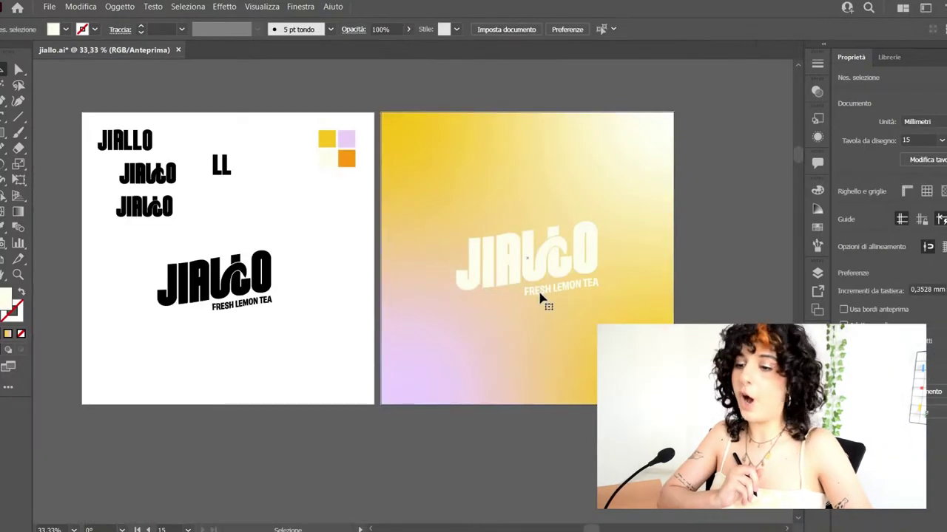
{"action": "left_click", "coordinate": [541, 298]}
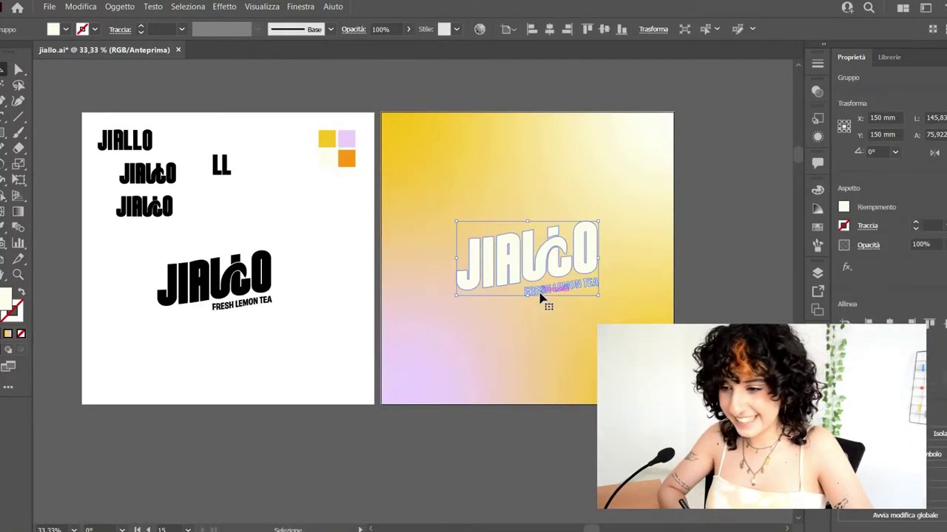
{"action": "left_click", "coordinate": [328, 356]}
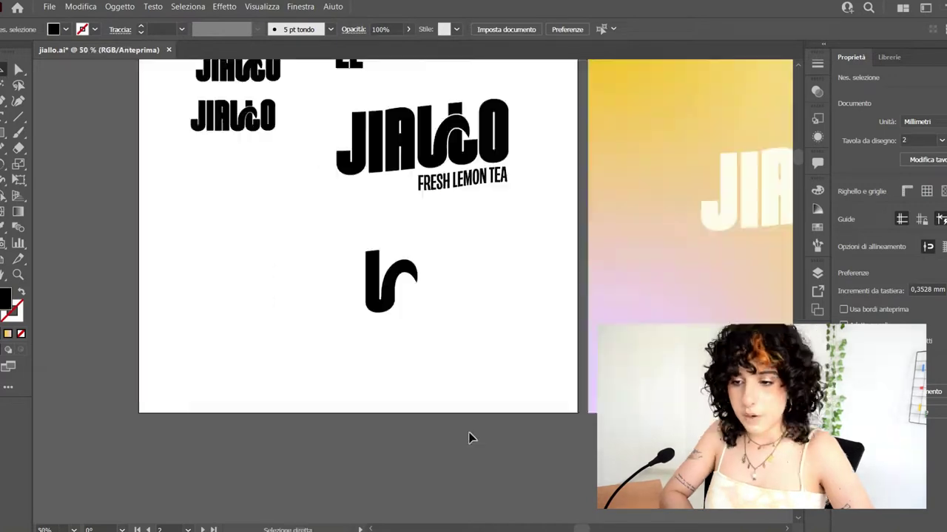
Rotate the curved FRESH LEMON TEA tagline so it sits beneath the ls monogram.
{"action": "key", "text": "ctrl+plus"}
{"action": "key", "text": "ctrl+plus"}
{"action": "key", "text": "ctrl+plus"}
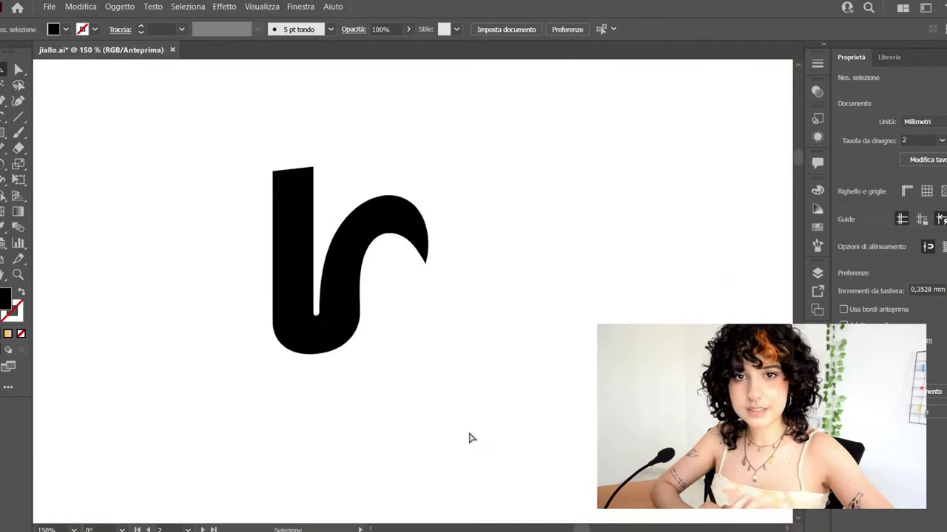
{"action": "key", "text": "ctrl+minus"}
{"action": "scroll", "coordinate": [488, 296], "scroll_direction": "left", "scroll_amount": 2}
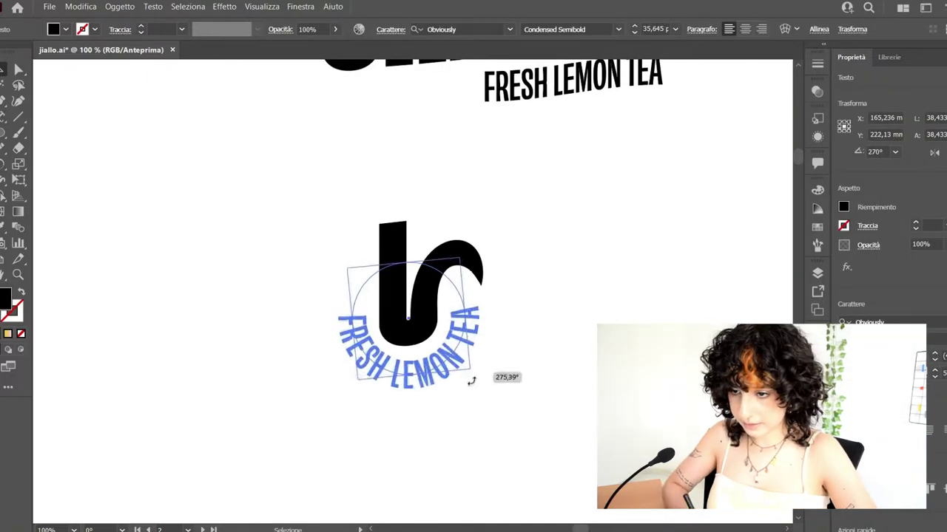
{"action": "left_click_drag", "start_coordinate": [472, 376], "coordinate": [472, 384]}
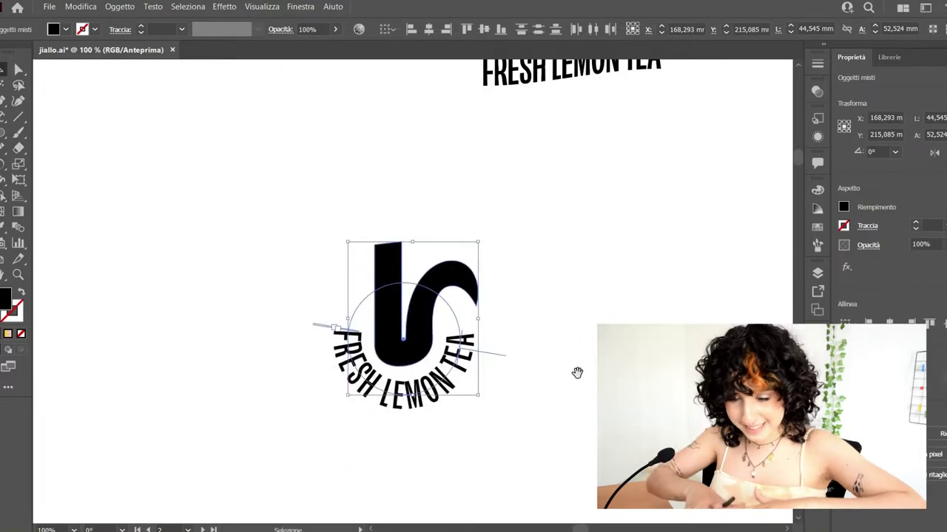
{"action": "left_click", "coordinate": [555, 332]}
{"action": "scroll", "coordinate": [551, 349], "scroll_direction": "down", "scroll_amount": 2}
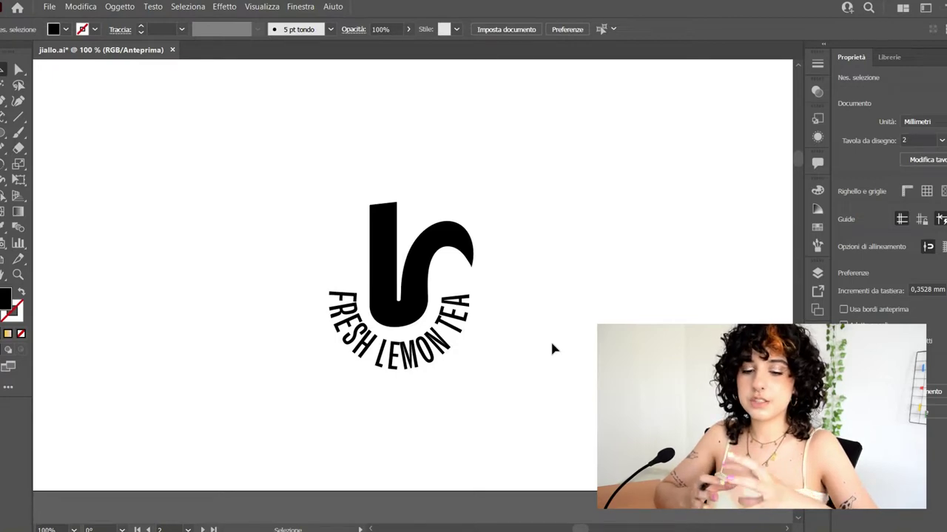
Draw an unfilled outline ellipse around the ls monogram.
{"action": "left_click", "coordinate": [9, 133]}
{"action": "left_click_drag", "start_coordinate": [319, 146], "coordinate": [510, 392]}
{"action": "key", "text": "shift+x"}
{"action": "key", "text": "v"}
{"action": "key", "text": "ctrl+a"}
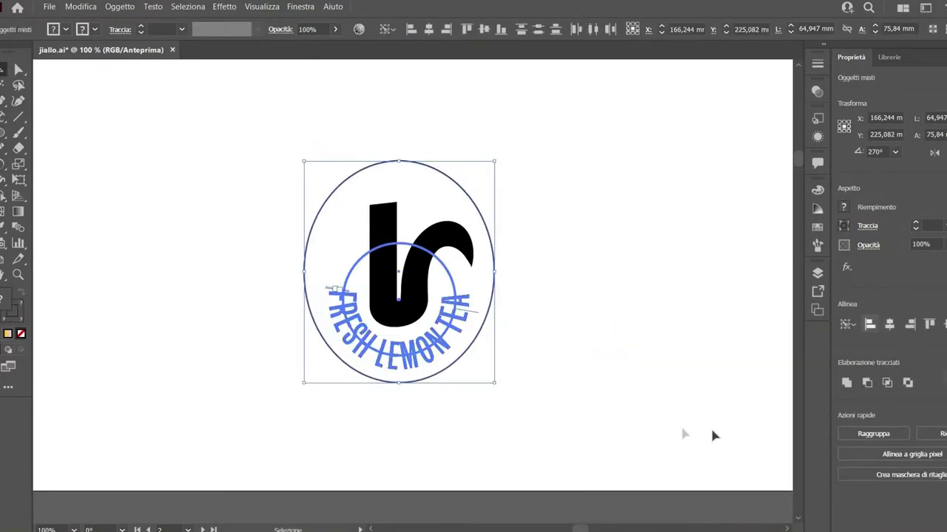
{"action": "left_click", "coordinate": [714, 436]}
{"action": "left_click", "coordinate": [310, 258]}
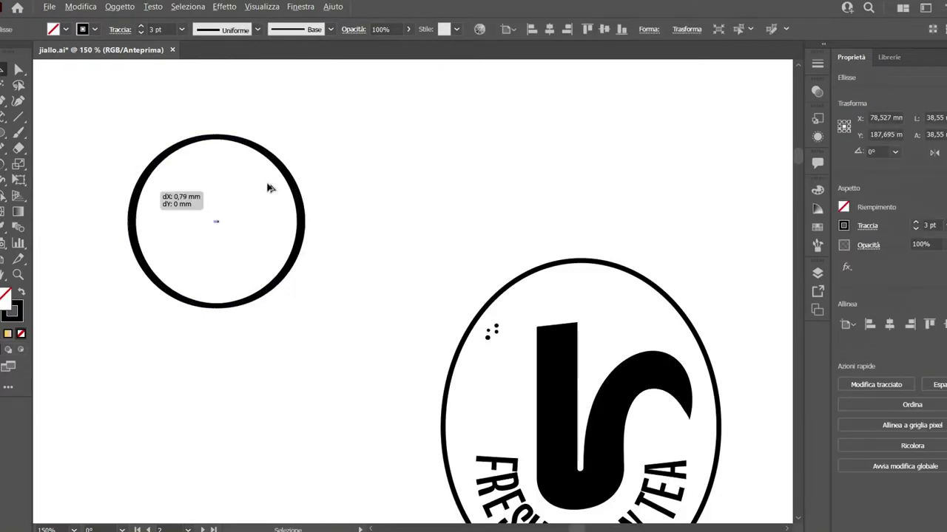
Make a leaf from two overlapping circles with Shape Builder and select the whole badge.
{"action": "left_click_drag", "start_coordinate": [131, 228], "coordinate": [226, 228]}
{"action": "left_click", "coordinate": [393, 226]}
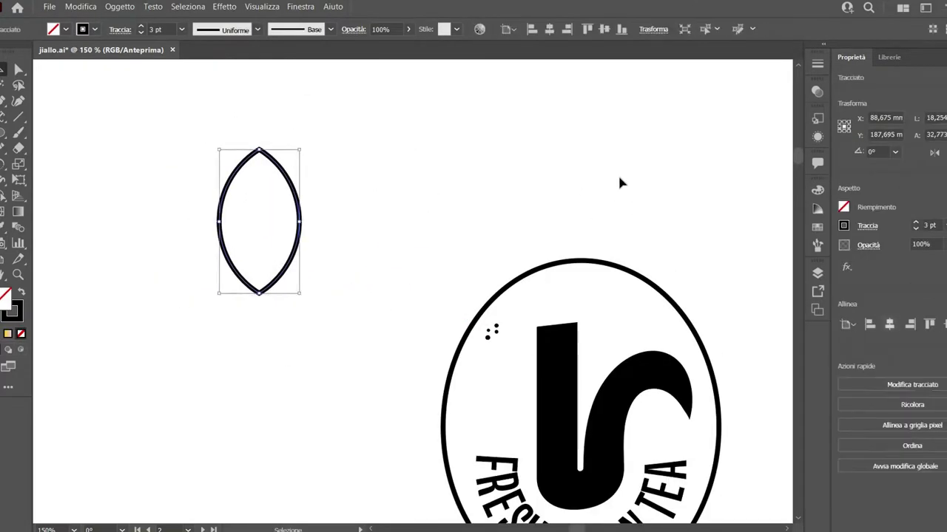
{"action": "left_click", "coordinate": [448, 133]}
{"action": "left_click_drag", "start_coordinate": [306, 131], "coordinate": [530, 440]}
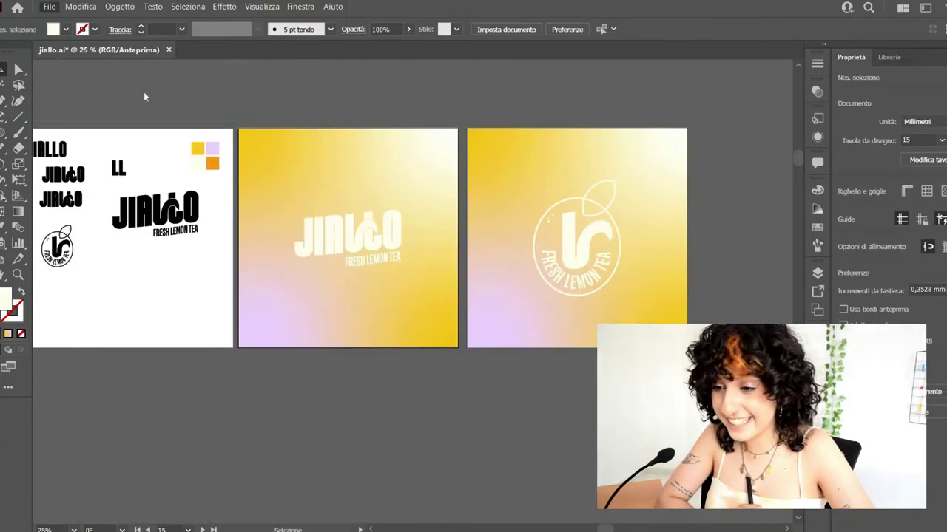
Save jiallo.ai and scroll down to the back-label artboard with ingredients and nutrition table.
{"action": "key", "text": "ctrl+s"}
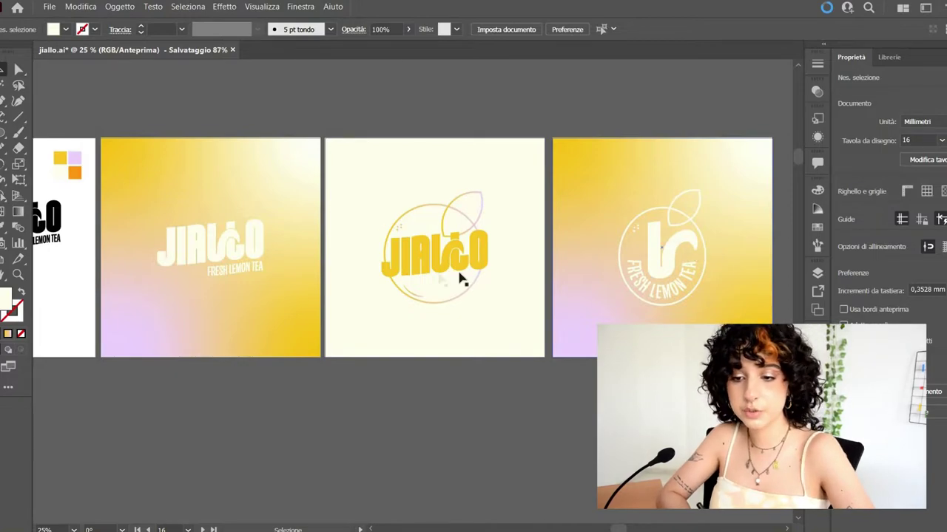
{"action": "scroll", "coordinate": [442, 397], "scroll_direction": "down", "scroll_amount": 1}
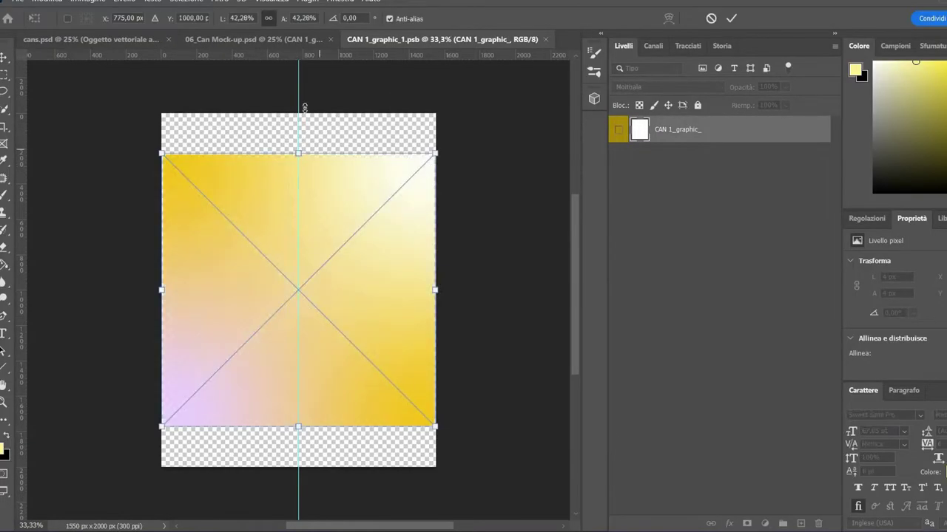
Enlarge the gradient over the can label, add the JIALLO logo sideways, and save.
{"action": "left_click_drag", "start_coordinate": [299, 465], "coordinate": [297, 476]}
{"action": "key", "text": "Return"}
{"action": "key", "text": "ctrl+v"}
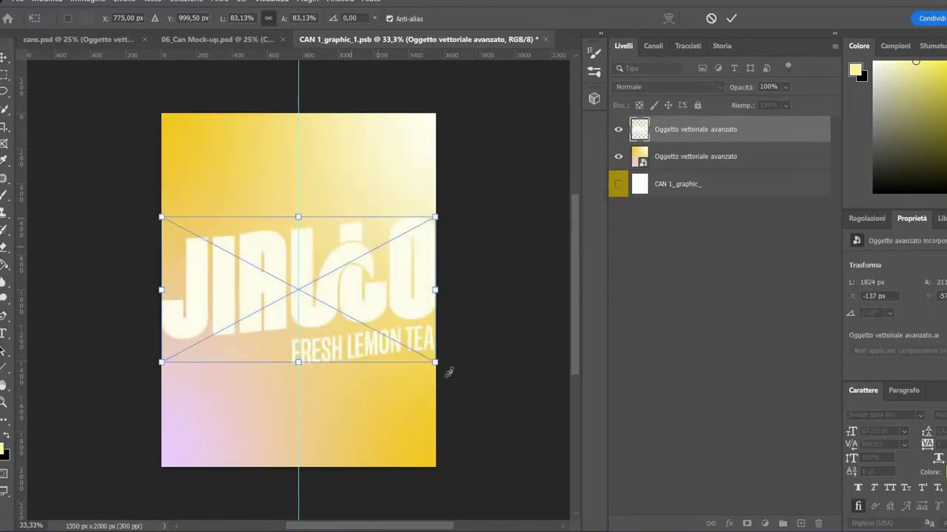
{"action": "left_click_drag", "start_coordinate": [448, 372], "coordinate": [370, 173]}
{"action": "key", "text": "Return"}
{"action": "key", "text": "ctrl+s"}
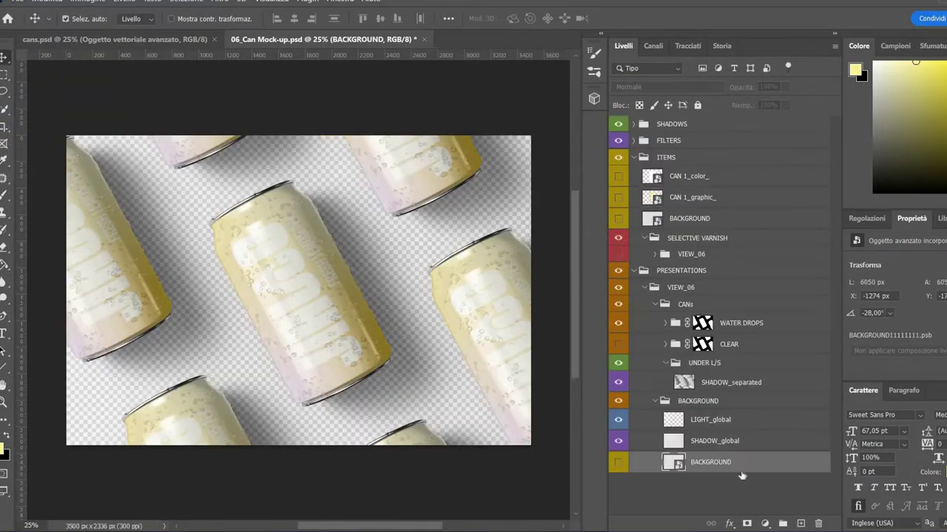
Paste and scale the gradient in the can mock-up, then review the two-can and card mock-ups.
{"action": "key", "text": "ctrl+v"}
{"action": "left_click_drag", "start_coordinate": [452, 394], "coordinate": [456, 423]}
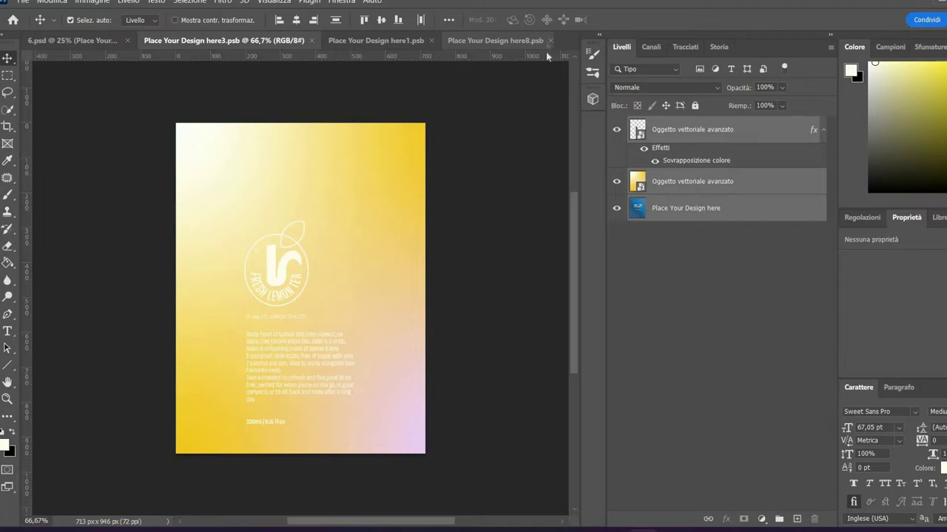
{"action": "left_click", "coordinate": [645, 186]}
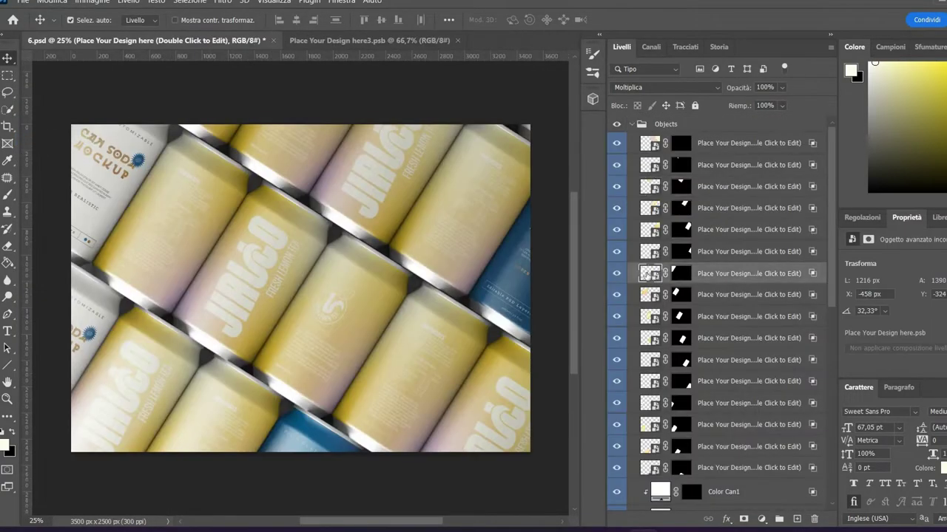
{"action": "double_click", "coordinate": [650, 274]}
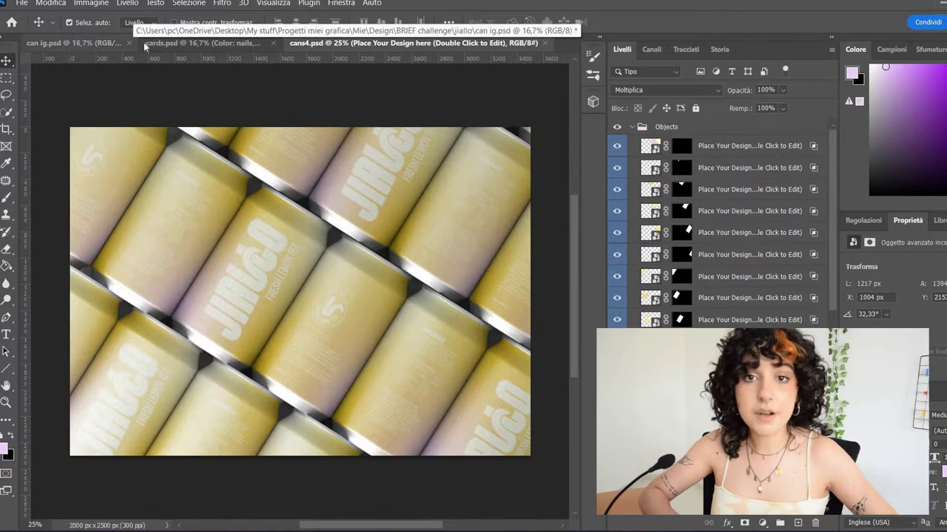
{"action": "left_click", "coordinate": [140, 43]}
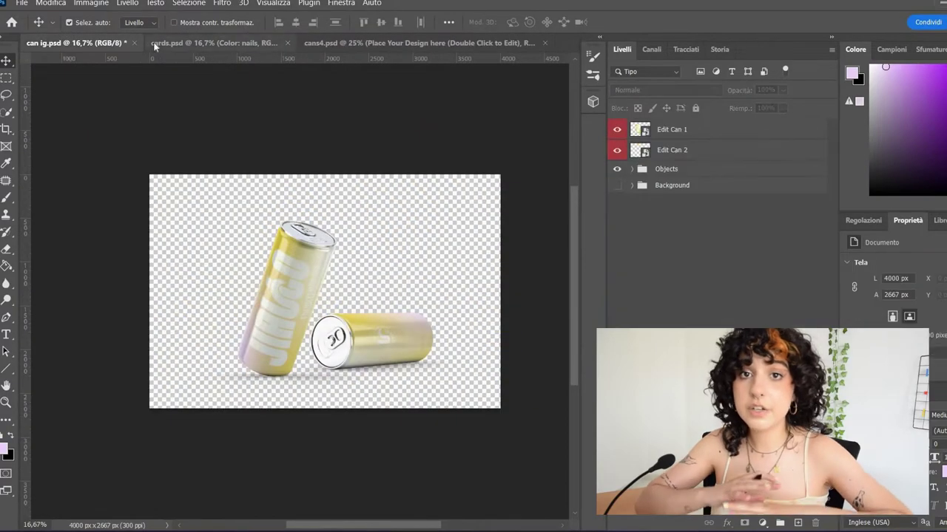
{"action": "left_click", "coordinate": [153, 43]}
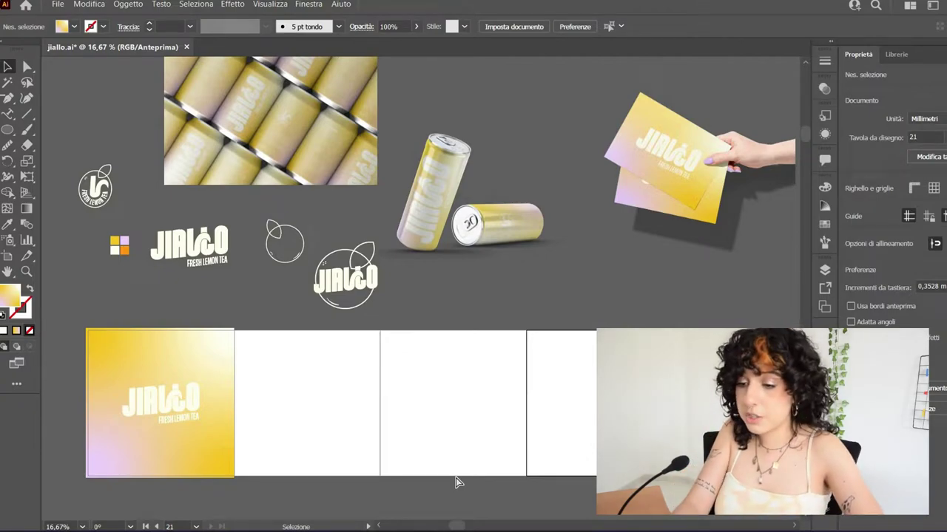
With the Artboard tool, move artboard 21 up and right into the carousel row.
{"action": "key", "text": "ctrl+plus"}
{"action": "scroll", "coordinate": [476, 319], "scroll_direction": "right", "scroll_amount": 5}
{"action": "scroll", "coordinate": [475, 319], "scroll_direction": "down", "scroll_amount": 3}
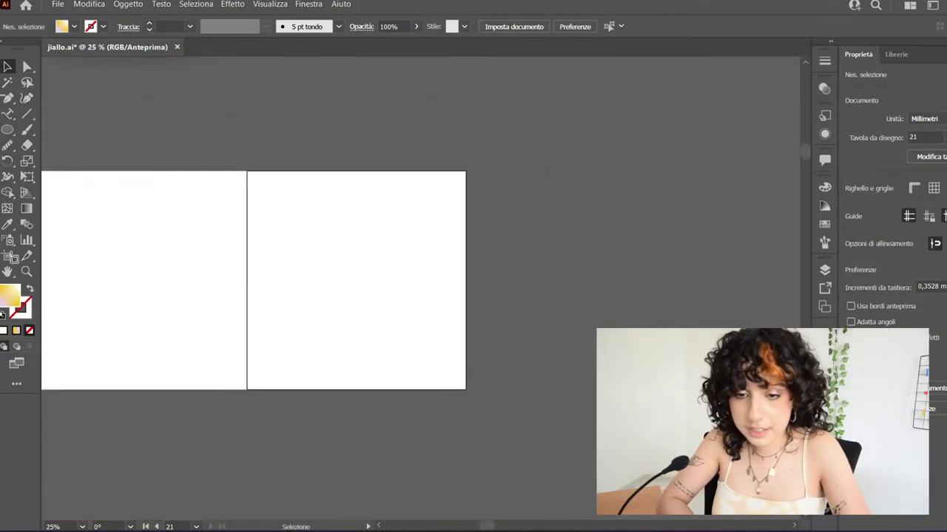
{"action": "key", "text": "shift+o"}
{"action": "left_click_drag", "start_coordinate": [432, 255], "coordinate": [541, 277]}
{"action": "key", "text": "Escape"}
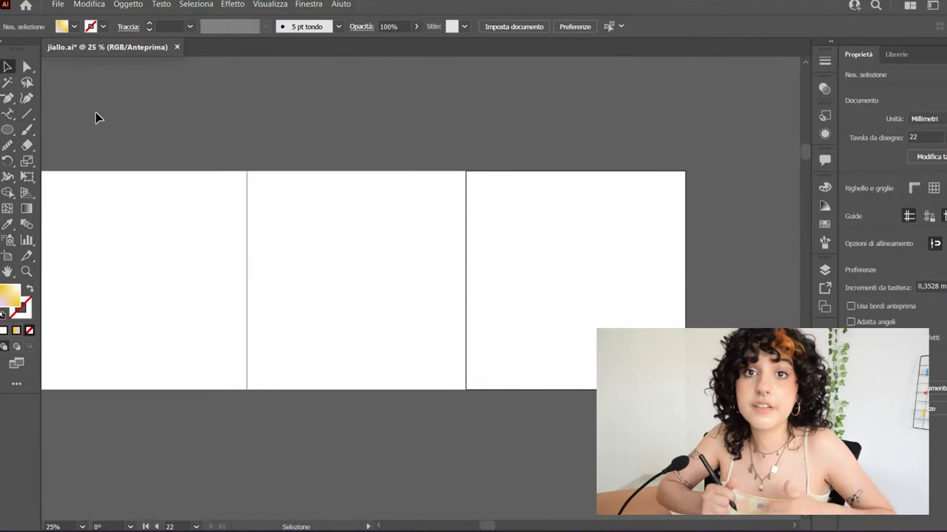
{"action": "key", "text": "n"}
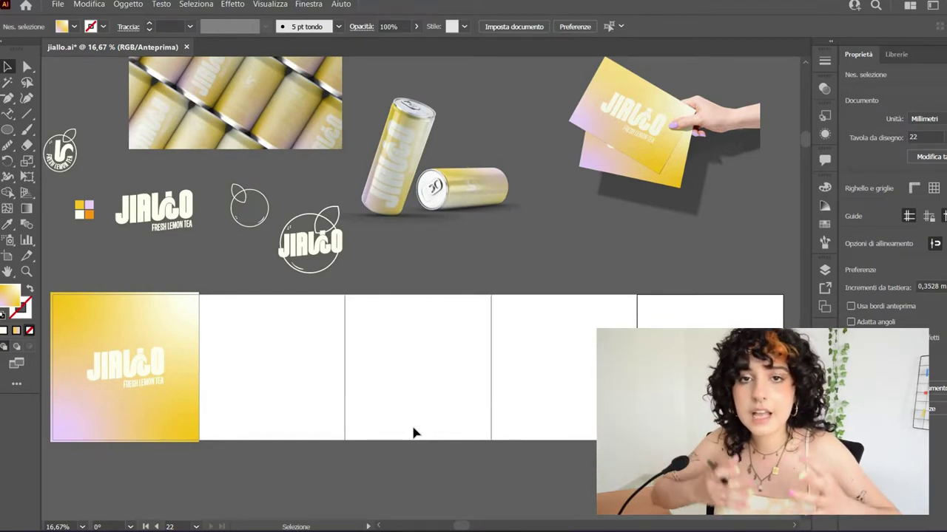
Drag the hand-held business-card mockup onto the last carousel panels and fine-tune its position.
{"action": "left_click_drag", "start_coordinate": [613, 126], "coordinate": [682, 260]}
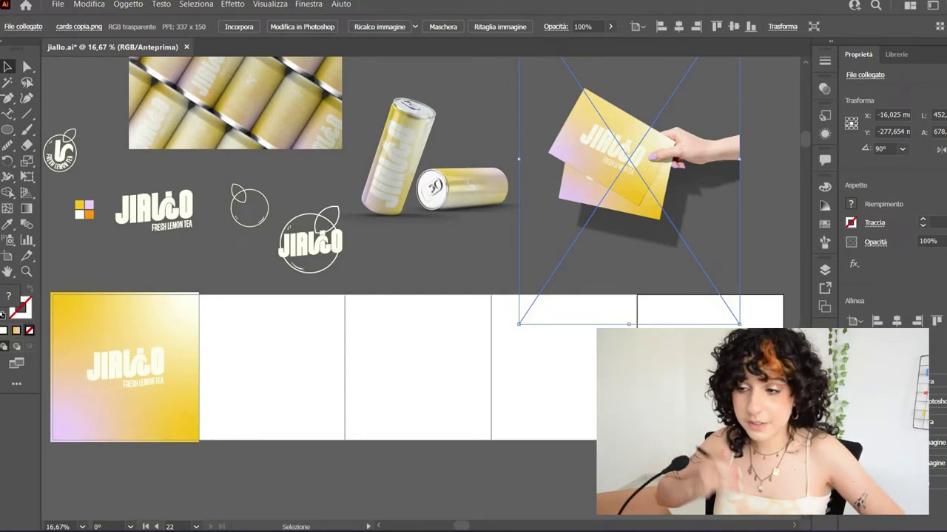
{"action": "left_click_drag", "start_coordinate": [637, 196], "coordinate": [655, 451]}
{"action": "key", "text": "ctrl+plus"}
{"action": "left_click_drag", "start_coordinate": [446, 237], "coordinate": [426, 274]}
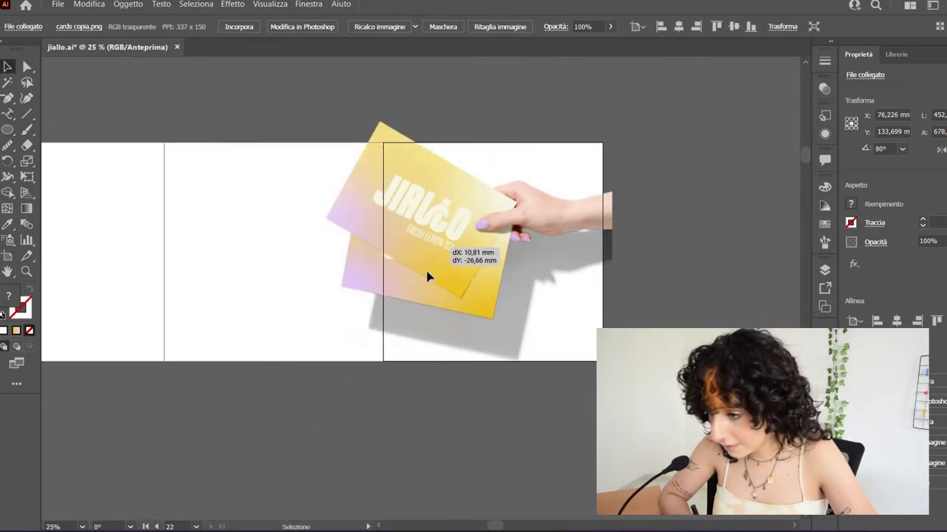
{"action": "key", "text": "ctrl+minus"}
Nudge the two-can mockup image slightly right on the third panel.
{"action": "left_click", "coordinate": [403, 374]}
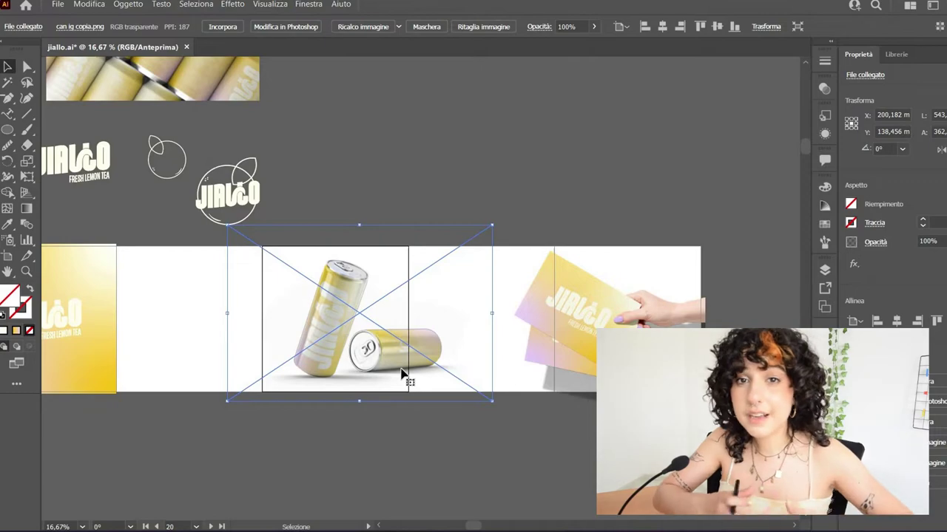
{"action": "scroll", "coordinate": [404, 382], "scroll_direction": "up", "scroll_amount": 1}
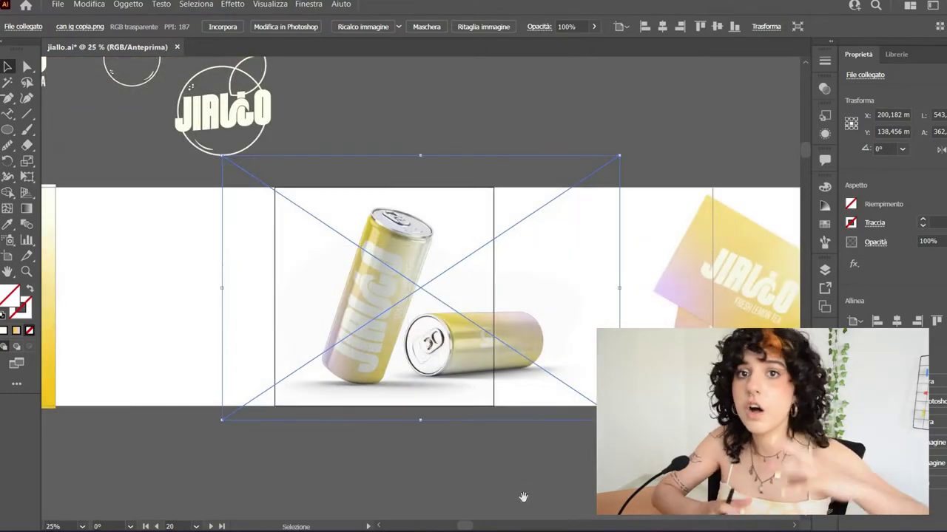
{"action": "scroll", "coordinate": [468, 419], "scroll_direction": "right", "scroll_amount": 1}
{"action": "left_click_drag", "start_coordinate": [380, 335], "coordinate": [394, 338]}
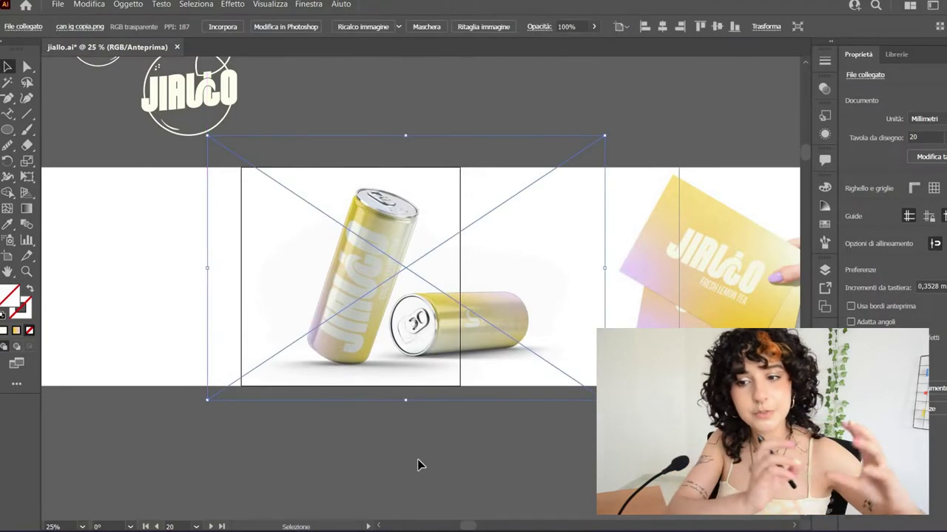
{"action": "left_click", "coordinate": [418, 463]}
{"action": "scroll", "coordinate": [418, 464], "scroll_direction": "down", "scroll_amount": 1}
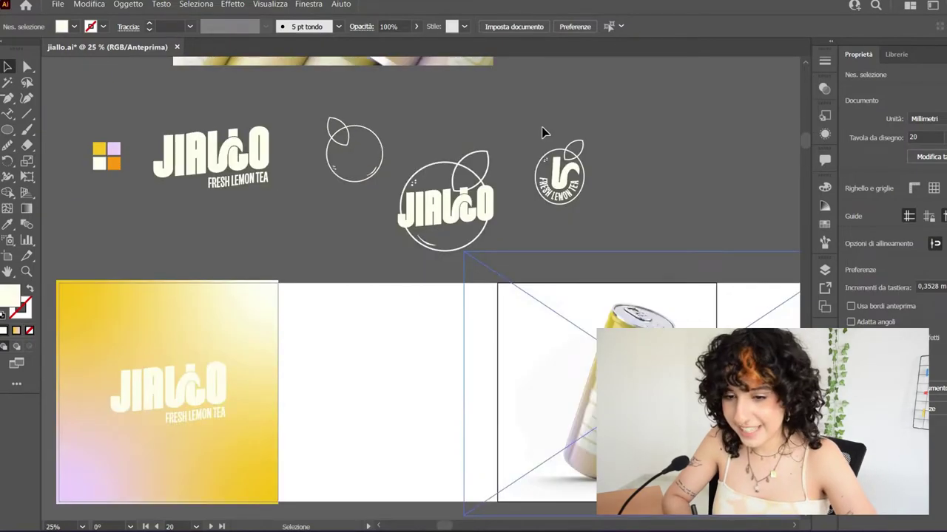
Copy the yellow-lilac gradient background across to the can and card panels.
{"action": "scroll", "coordinate": [199, 264], "scroll_direction": "down", "scroll_amount": 2}
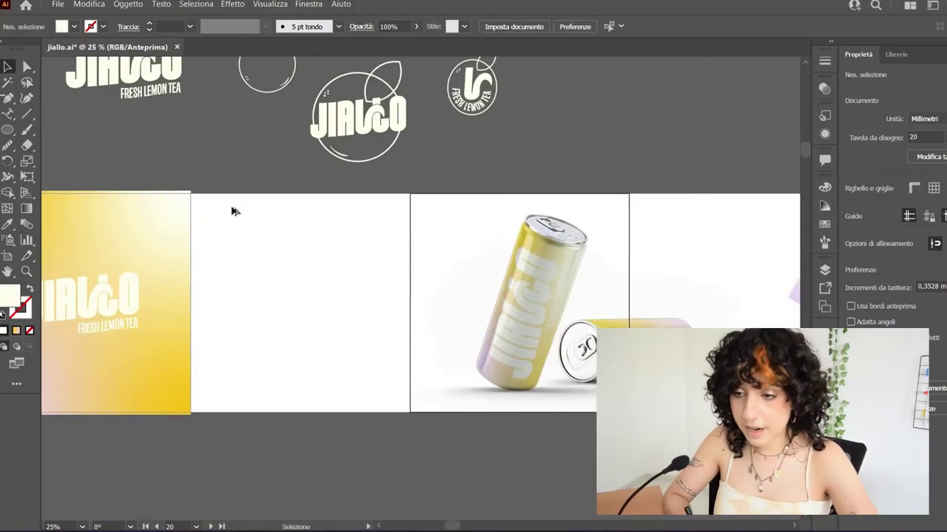
{"action": "left_click_drag", "start_coordinate": [211, 221], "coordinate": [586, 222]}
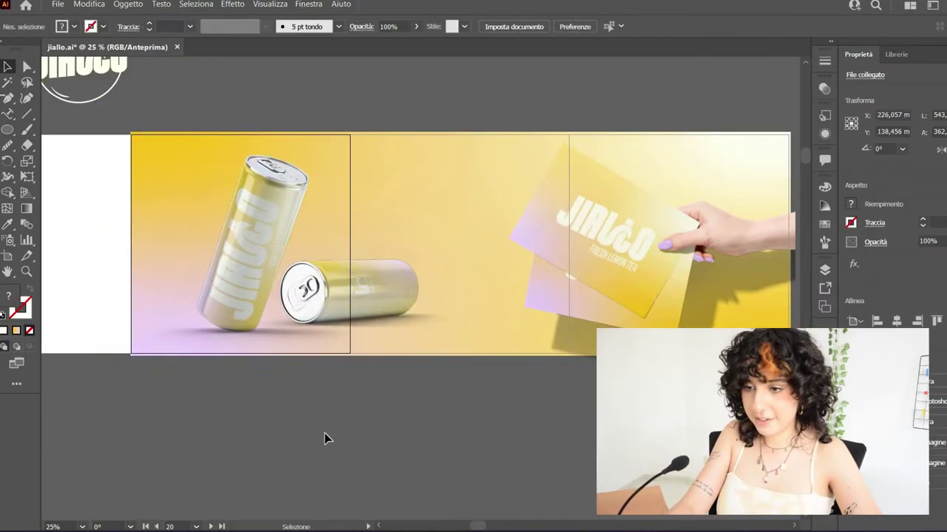
{"action": "key", "text": "ctrl+plus"}
{"action": "key", "text": "ctrl+minus"}
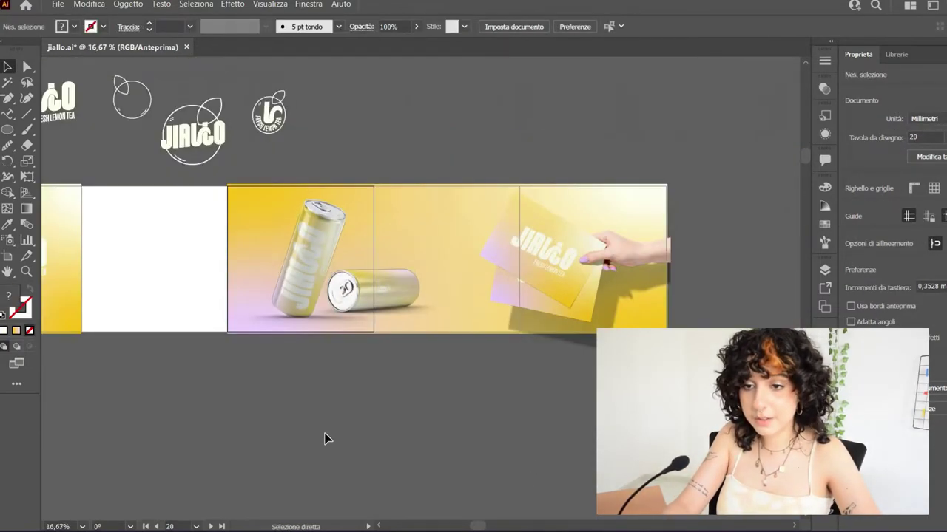
{"action": "key", "text": "ctrl+plus"}
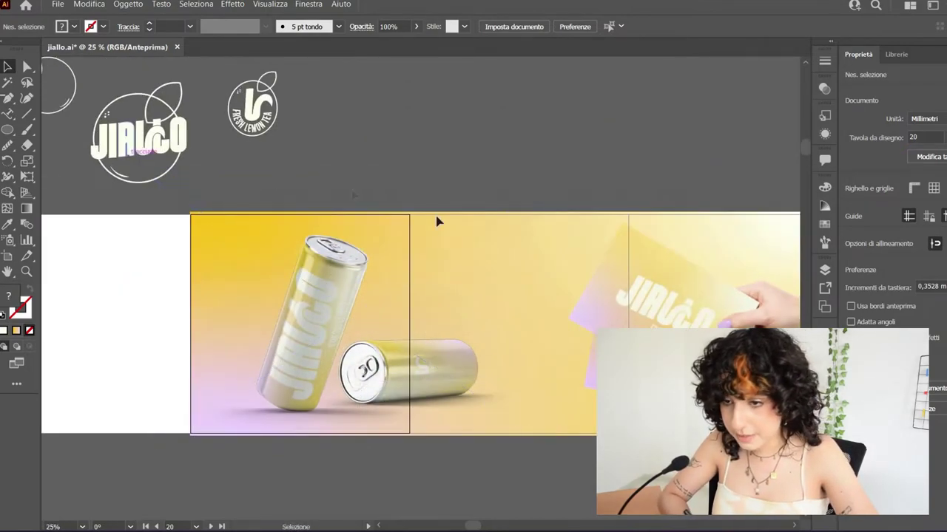
Place the round JIALLO logo on the fourth panel and adjust the cans image size.
{"action": "left_click_drag", "start_coordinate": [137, 137], "coordinate": [499, 207]}
{"action": "left_click_drag", "start_coordinate": [426, 213], "coordinate": [403, 302]}
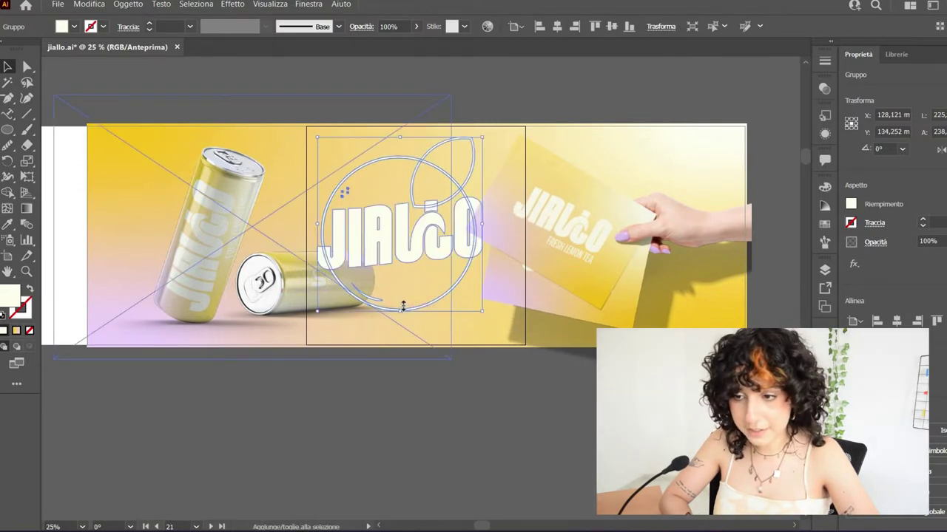
{"action": "left_click_drag", "start_coordinate": [427, 222], "coordinate": [436, 222]}
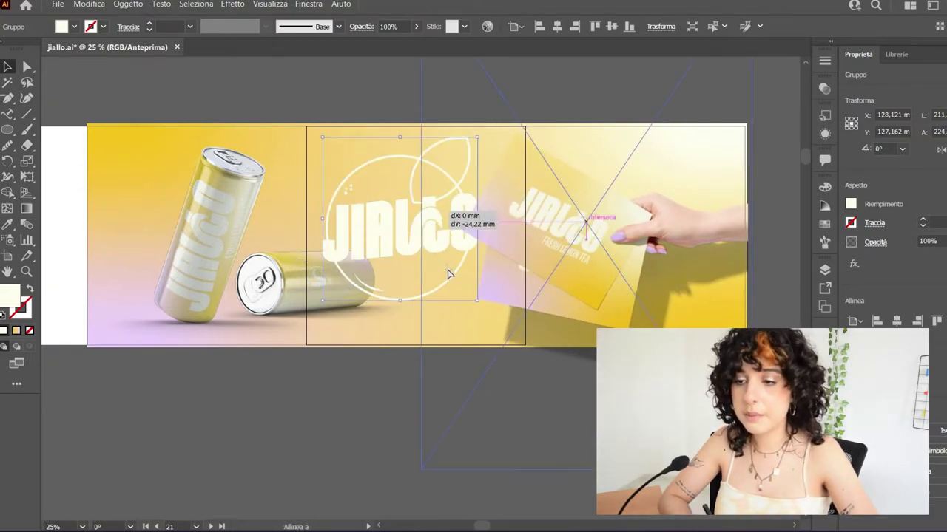
{"action": "left_click_drag", "start_coordinate": [451, 359], "coordinate": [473, 428]}
{"action": "left_click", "coordinate": [476, 408]}
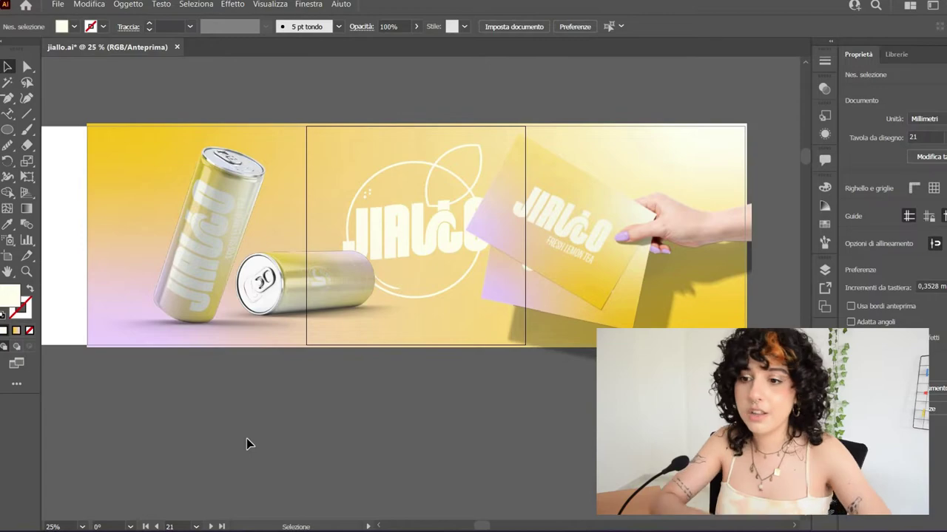
Fill the empty second panel with the diagonal cans photo, shifted right to cover it.
{"action": "key", "text": "shift+Page_Down"}
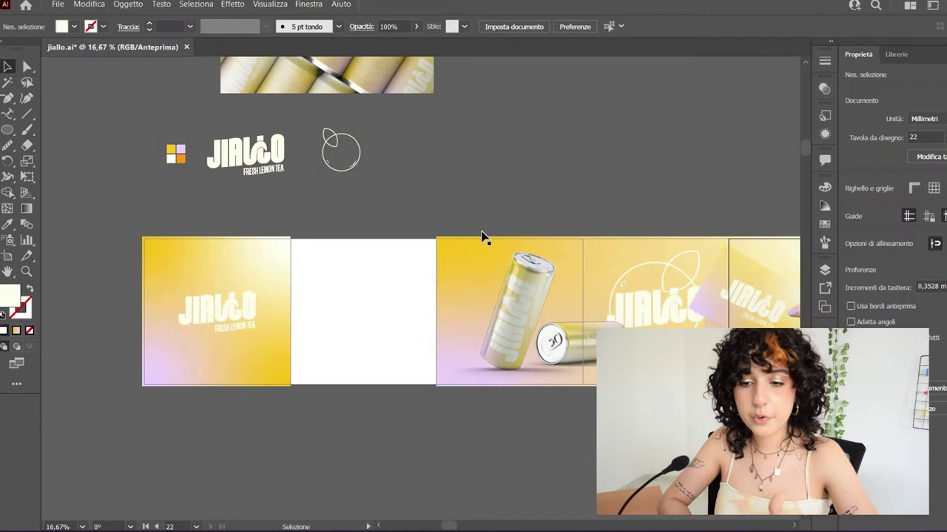
{"action": "left_click_drag", "start_coordinate": [414, 81], "coordinate": [445, 467]}
{"action": "left_click", "coordinate": [445, 467]}
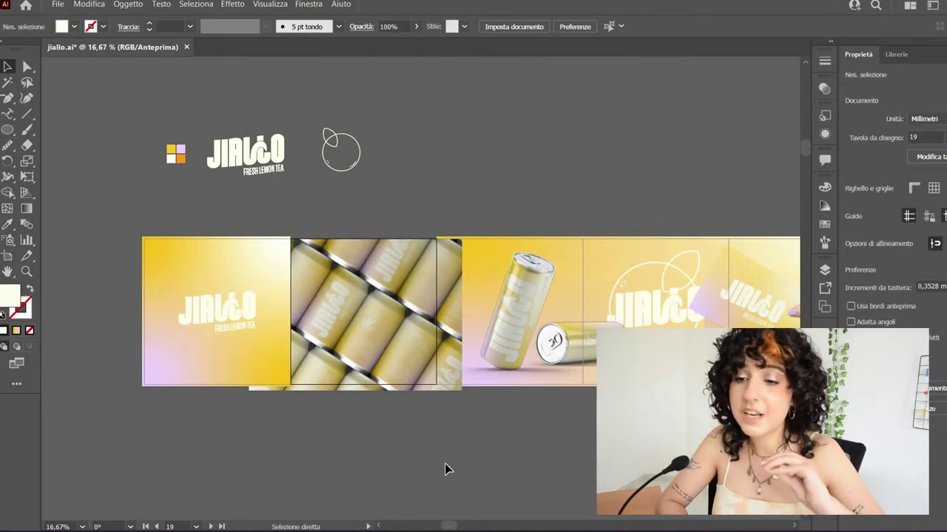
{"action": "key", "text": "ctrl+plus"}
{"action": "scroll", "coordinate": [388, 293], "scroll_direction": "down", "scroll_amount": 1}
{"action": "left_click", "coordinate": [387, 293]}
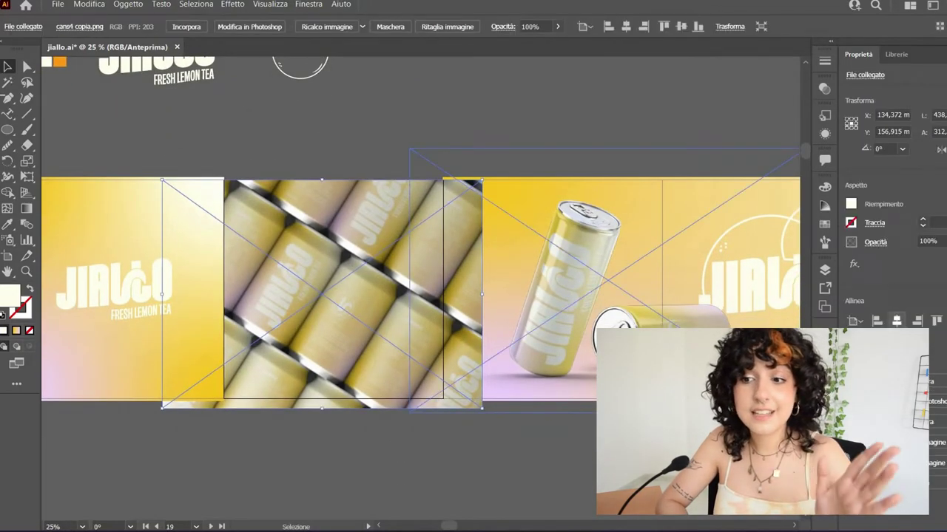
{"action": "left_click_drag", "start_coordinate": [388, 293], "coordinate": [399, 288]}
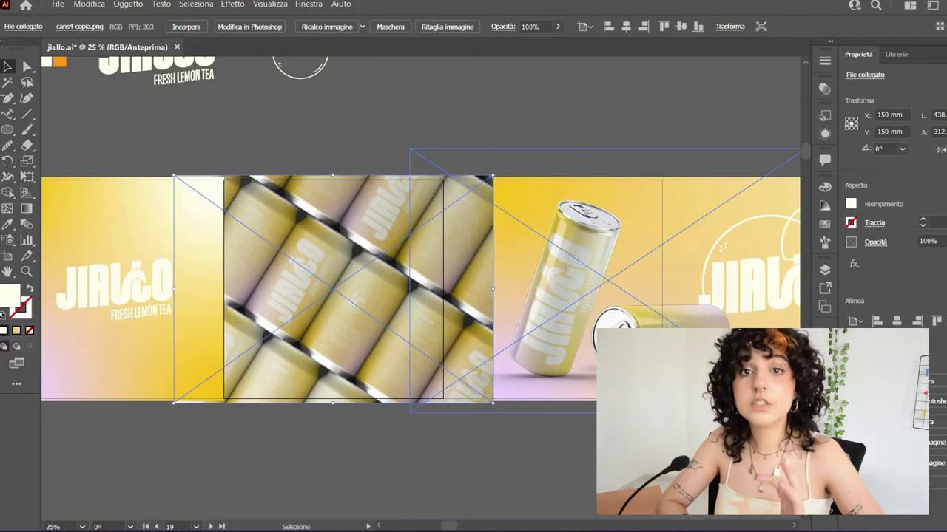
{"action": "left_click", "coordinate": [411, 113]}
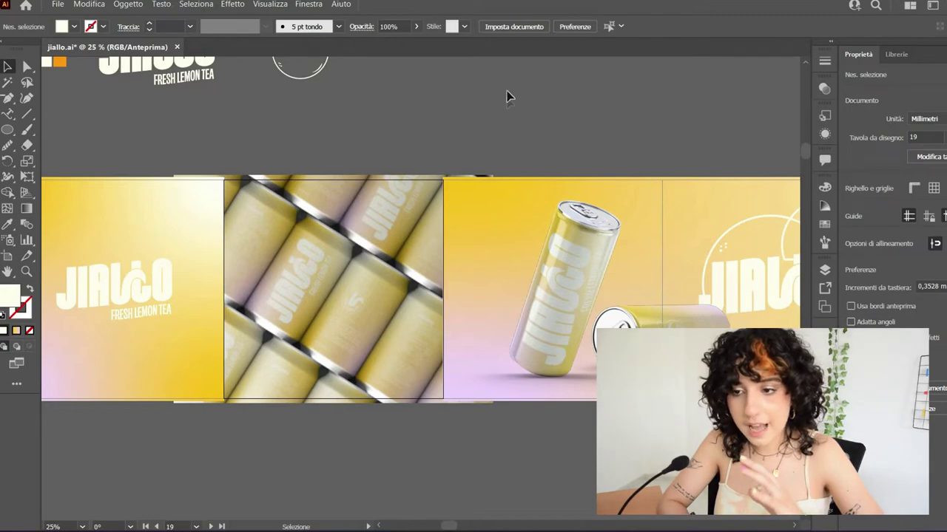
Move the lemon outline group up onto the panel seam.
{"action": "scroll", "coordinate": [506, 90], "scroll_direction": "up", "scroll_amount": 2}
{"action": "left_click_drag", "start_coordinate": [416, 186], "coordinate": [416, 170]}
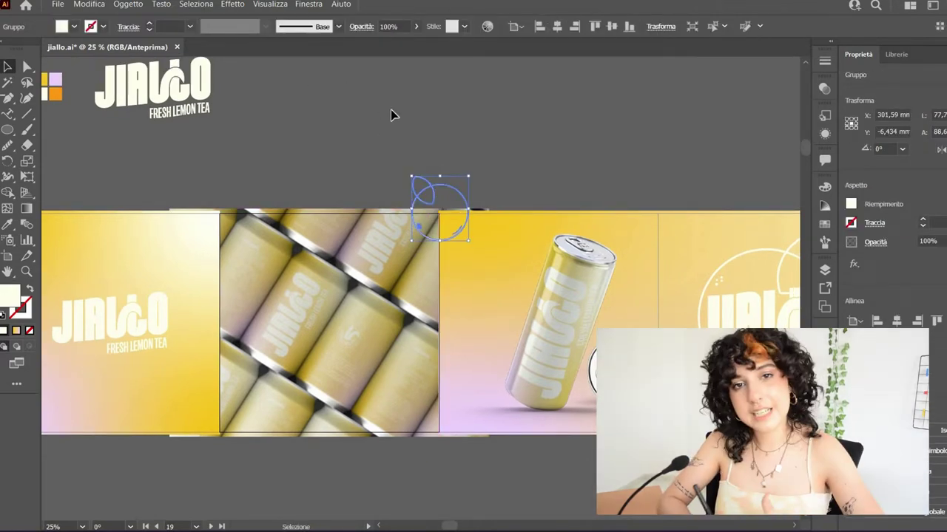
{"action": "left_click", "coordinate": [363, 129]}
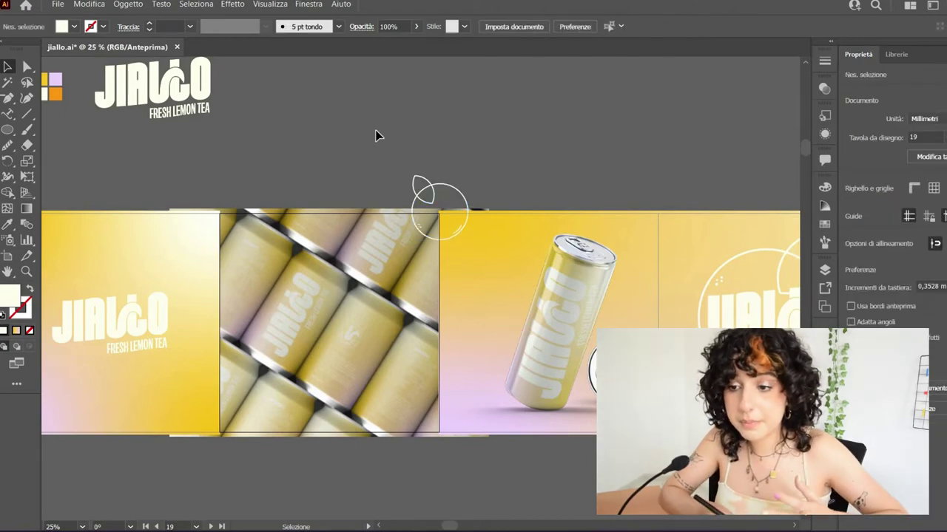
{"action": "left_click", "coordinate": [309, 5]}
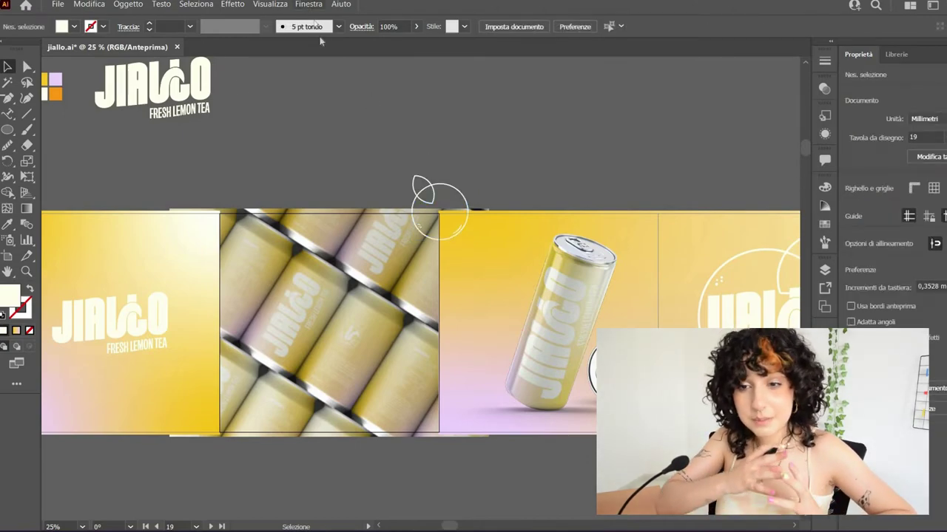
{"action": "left_click", "coordinate": [325, 113]}
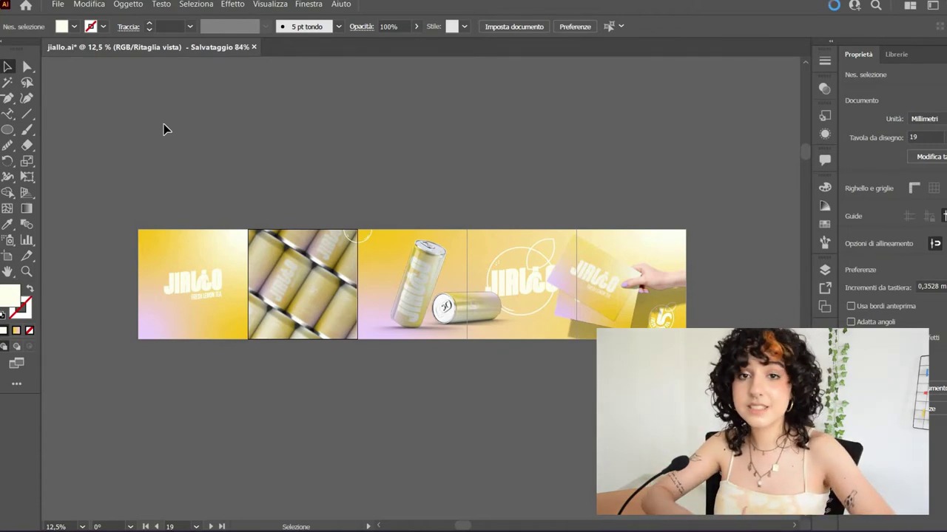
{"action": "key", "text": "ctrl+plus"}
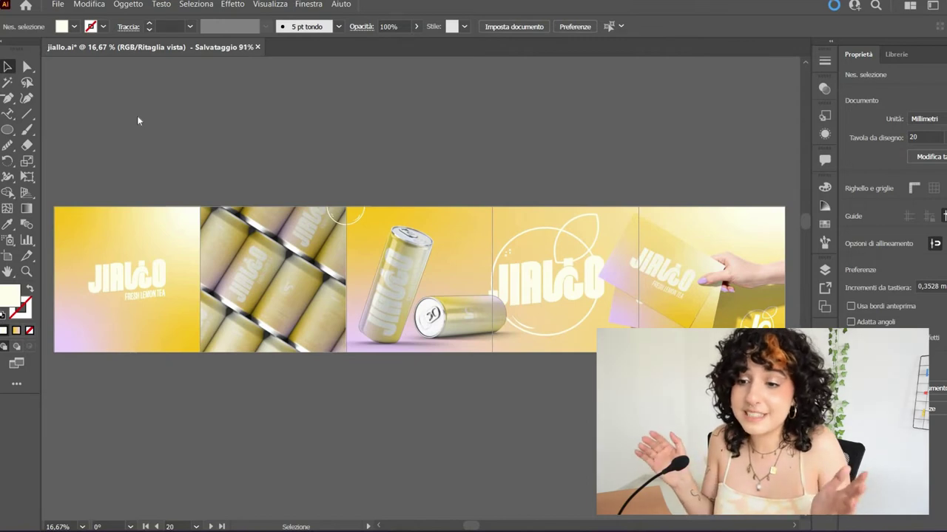